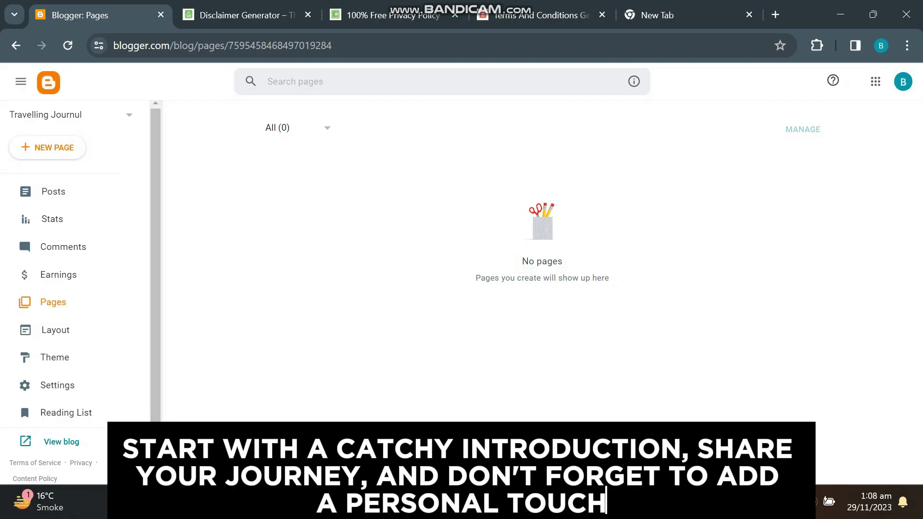
- Create a new blog page titled "About Us"
left_click(47, 147)
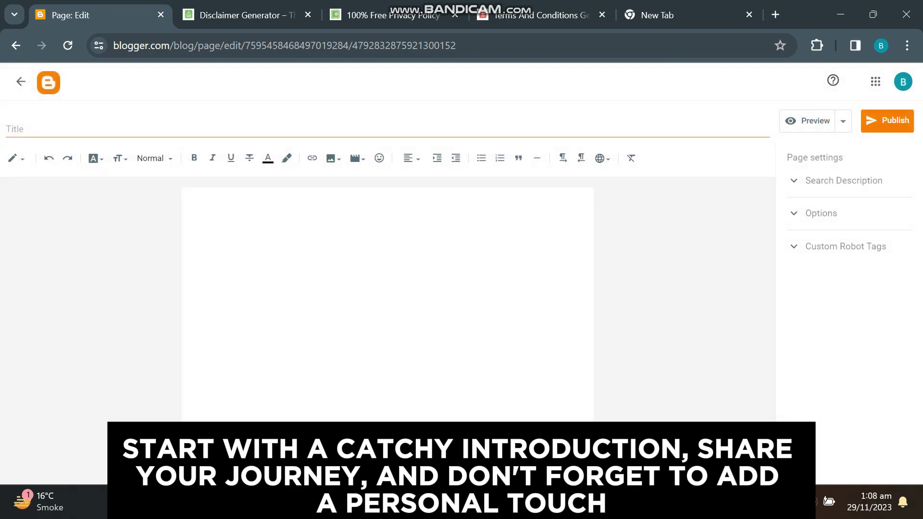
type("About")
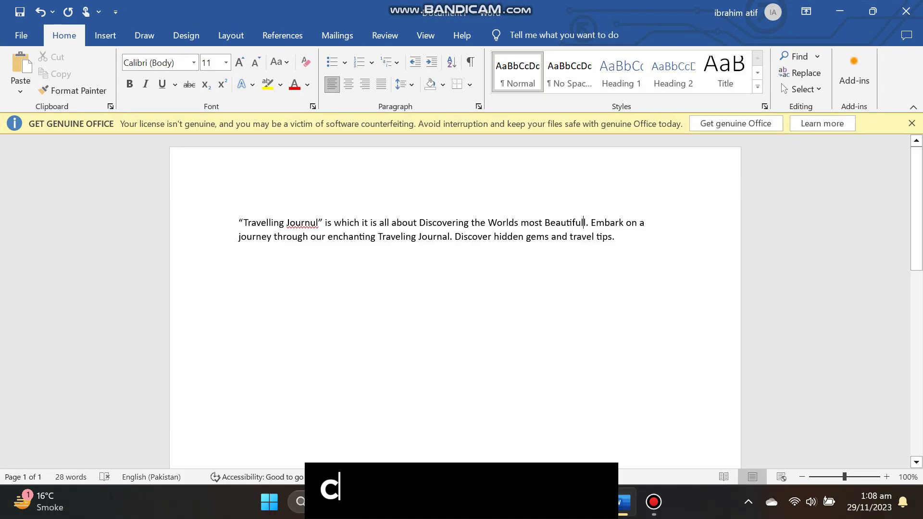
- Copy the whole blog introduction from the Word document into the About Us page body in Blogger and publish the page
key("ctrl+a")
key("ctrl+c")
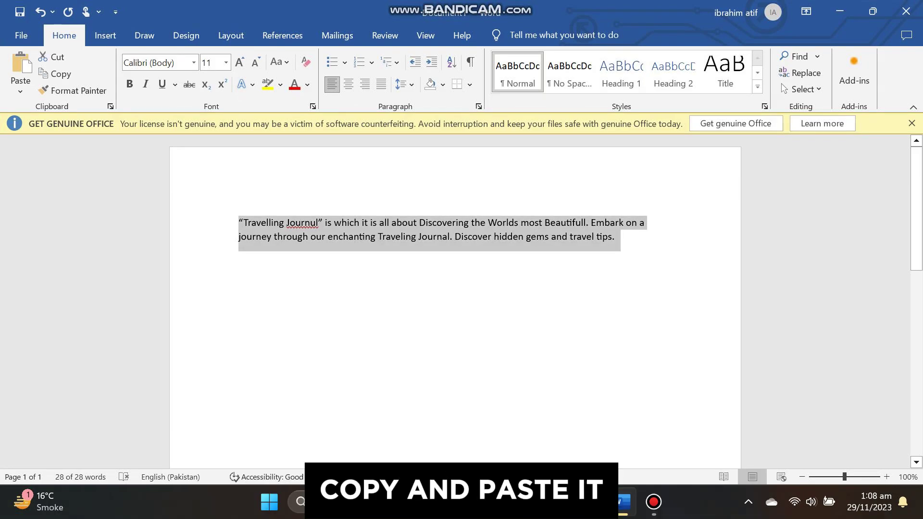
left_click(840, 11)
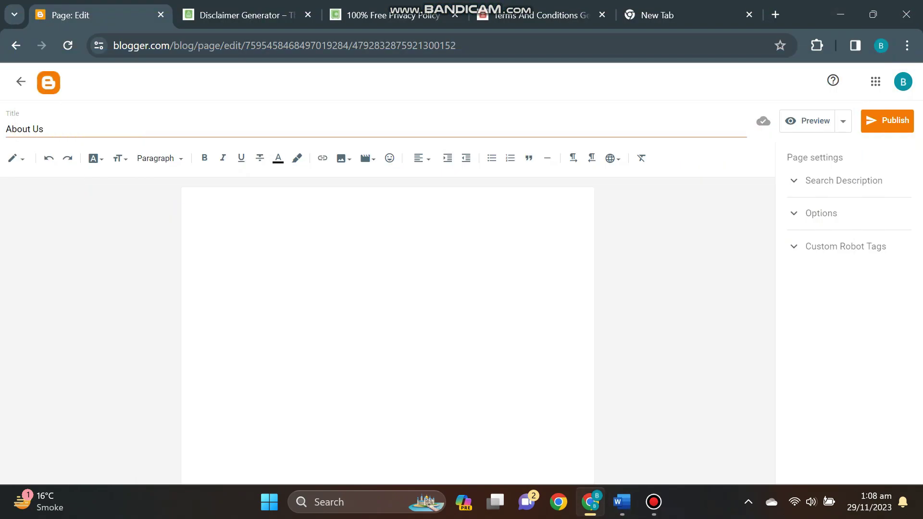
key("ctrl+v")
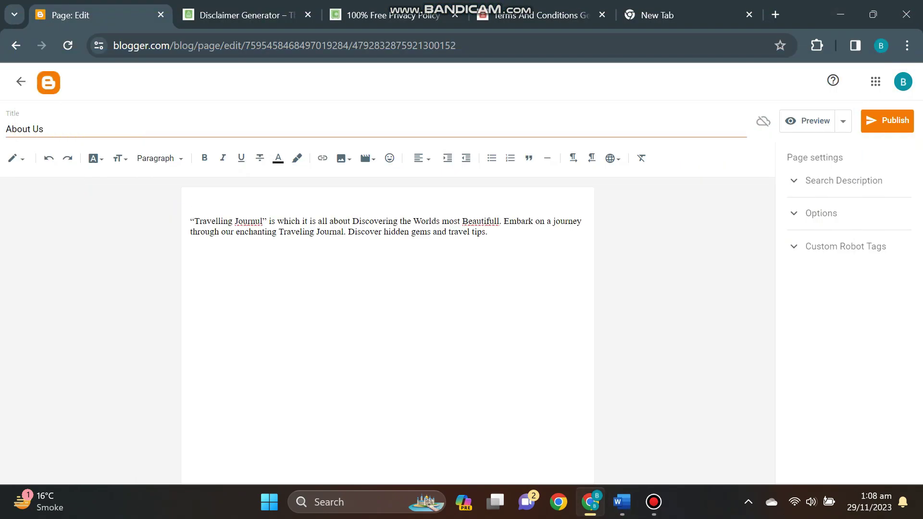
key("BackSpace")
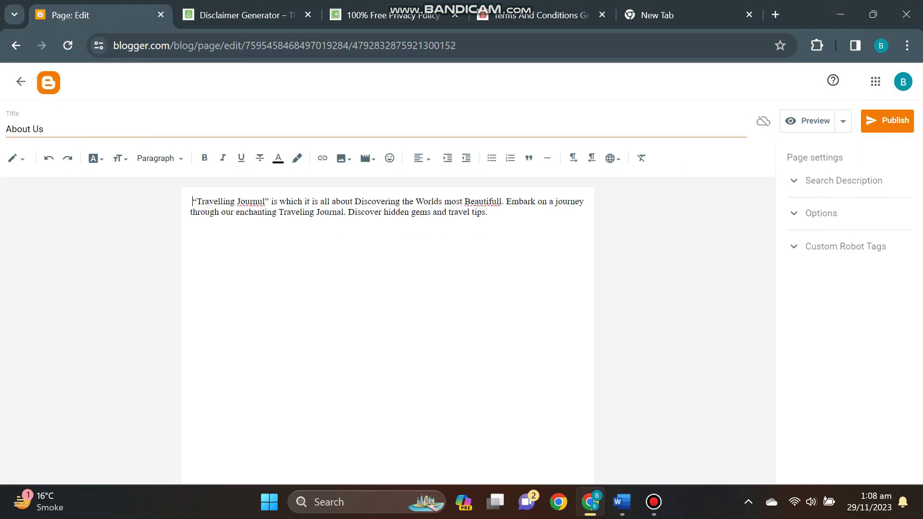
left_click(887, 121)
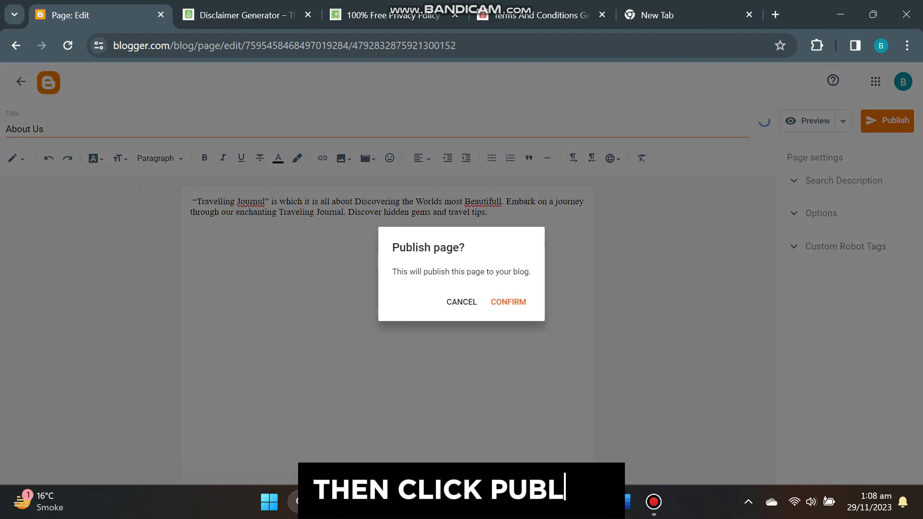
left_click(508, 302)
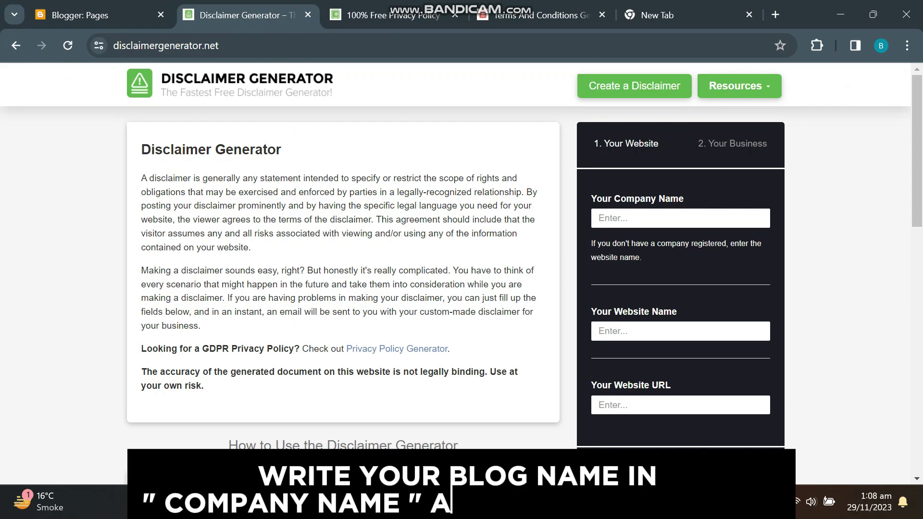
left_click(680, 219)
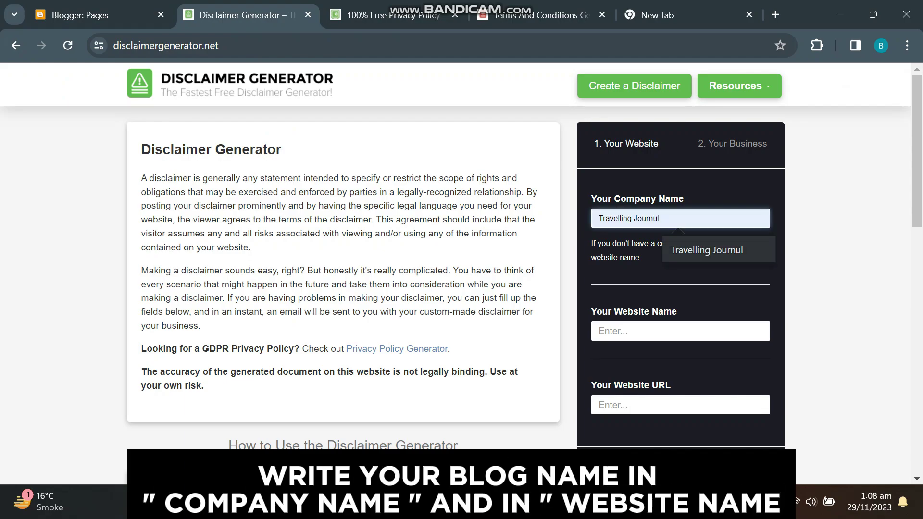
left_click(707, 250)
left_click(680, 330)
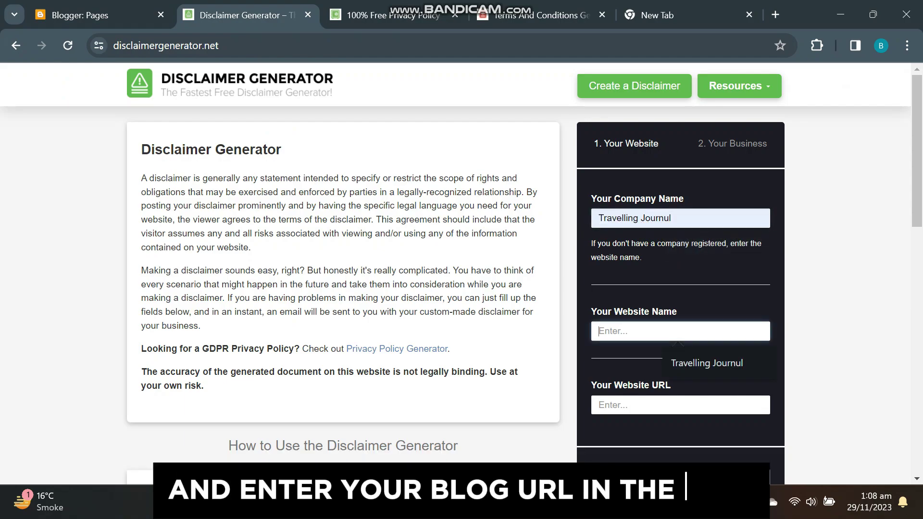
left_click(707, 363)
left_click(680, 405)
key("Return")
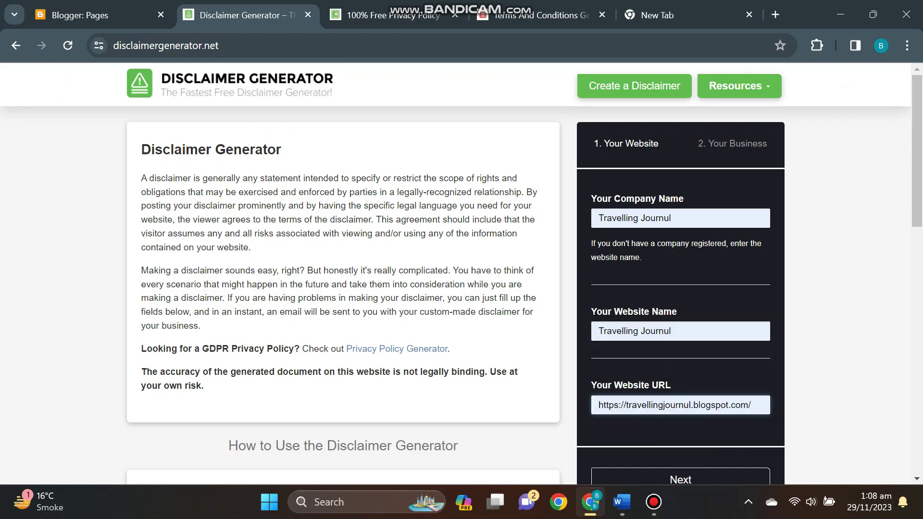
left_click(680, 477)
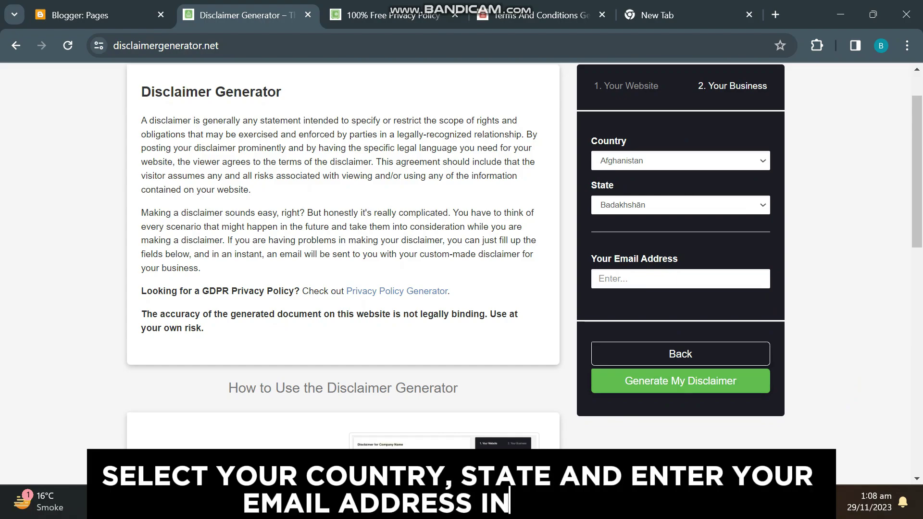
- Set the business country to Pakistan and the state to Punjab
left_click(680, 161)
scroll(674, 258, "down", 11)
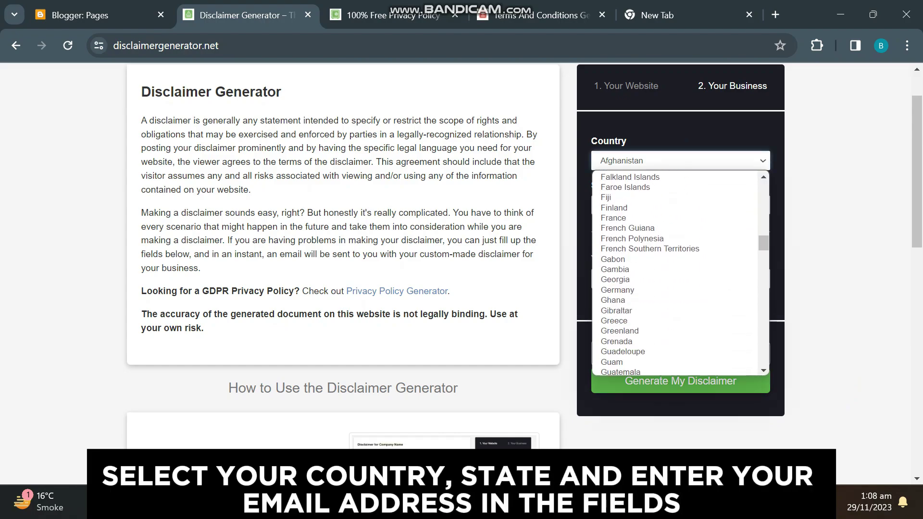
scroll(680, 272, "down", 12)
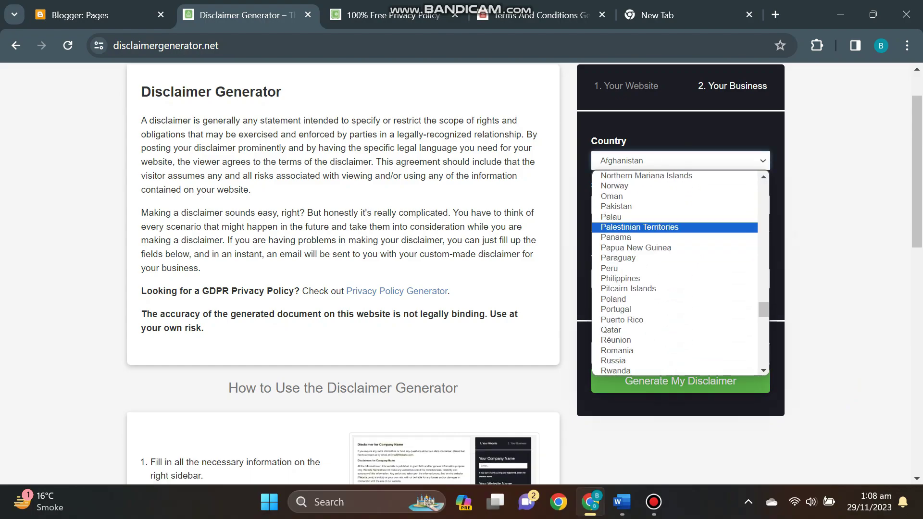
key("Up")
key("Up")
key("Return")
left_click(680, 205)
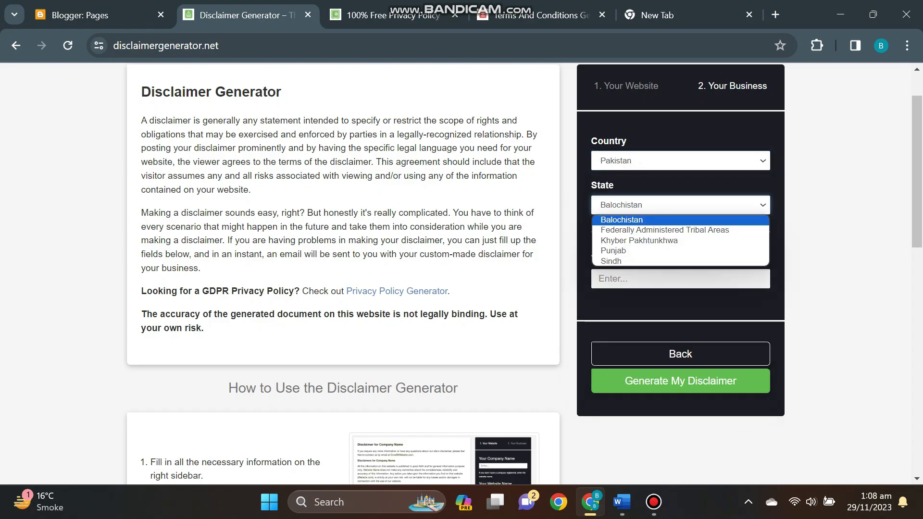
left_click(679, 250)
- Fill in the contact's e-mail address and generate the disclaimer
left_click(680, 279)
left_click(736, 310)
left_click(679, 381)
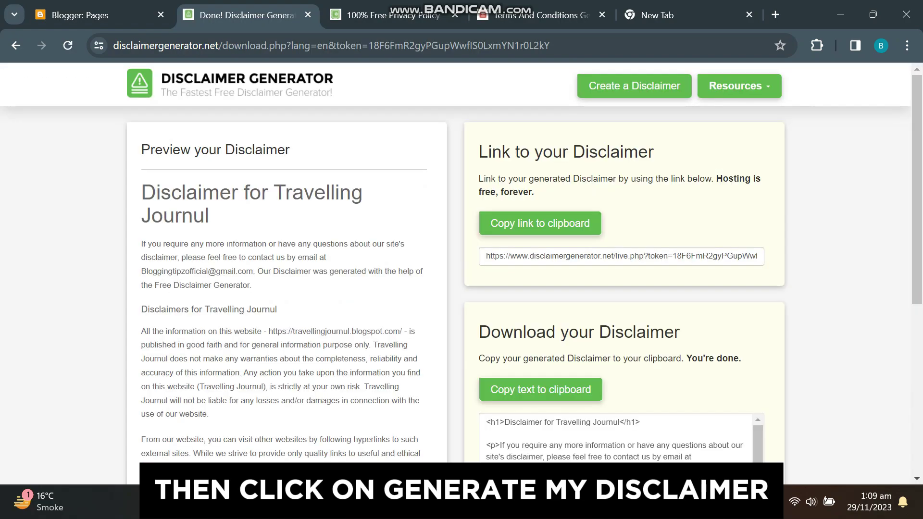
- Copy the generated disclaimer text and create a new Blogger page titled "Disclaimer"
scroll(461, 273, "down", 1)
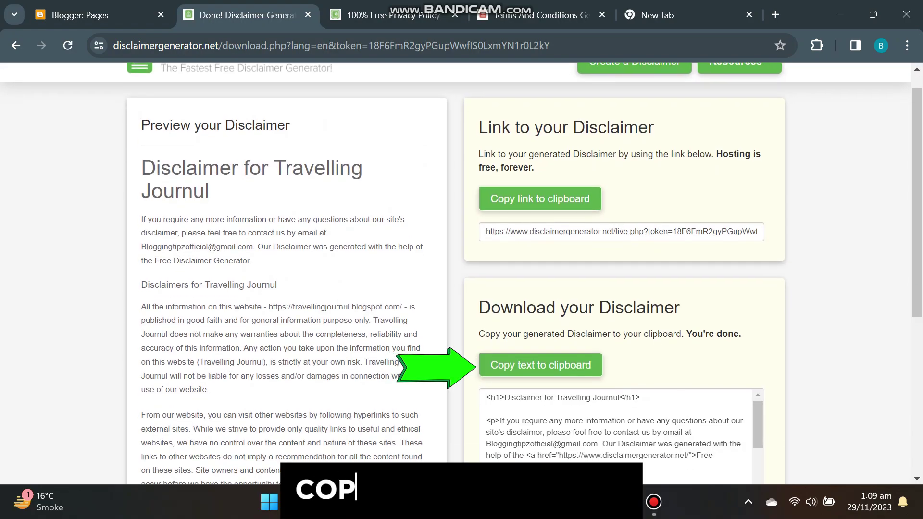
left_click(540, 364)
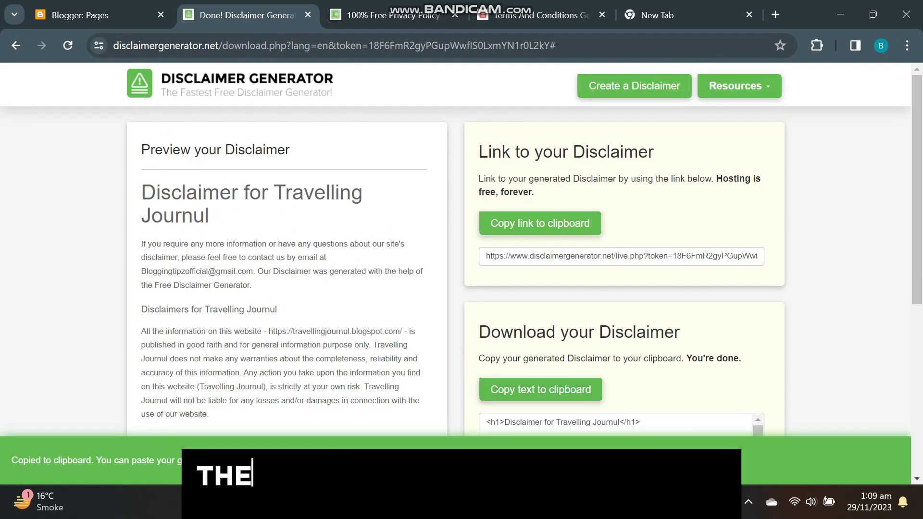
left_click(79, 15)
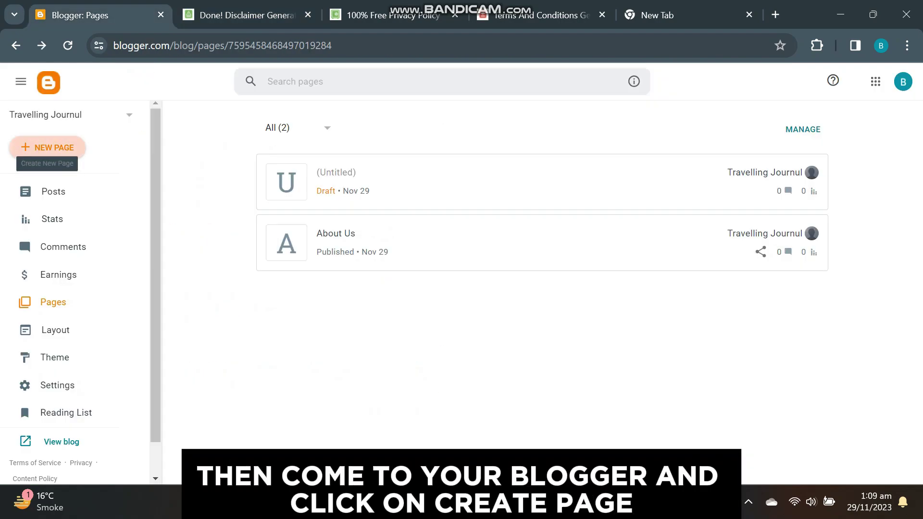
left_click(47, 147)
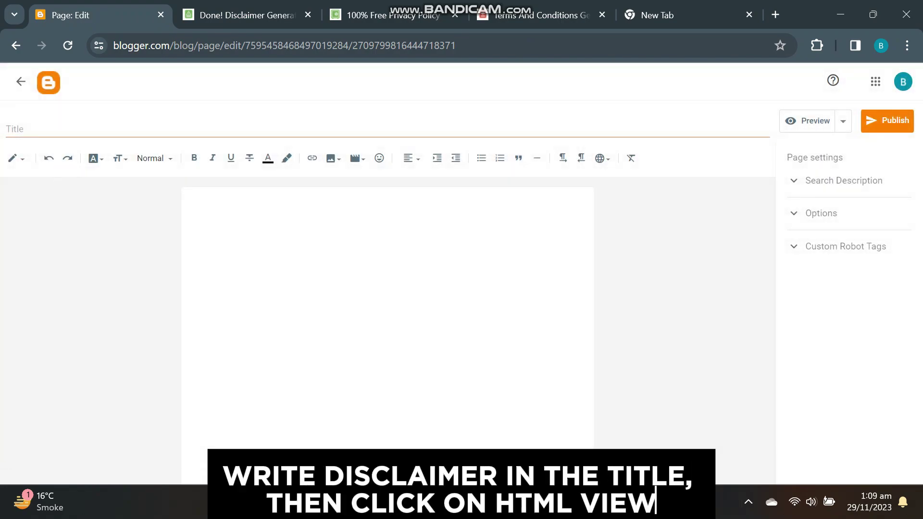
left_click(7, 129)
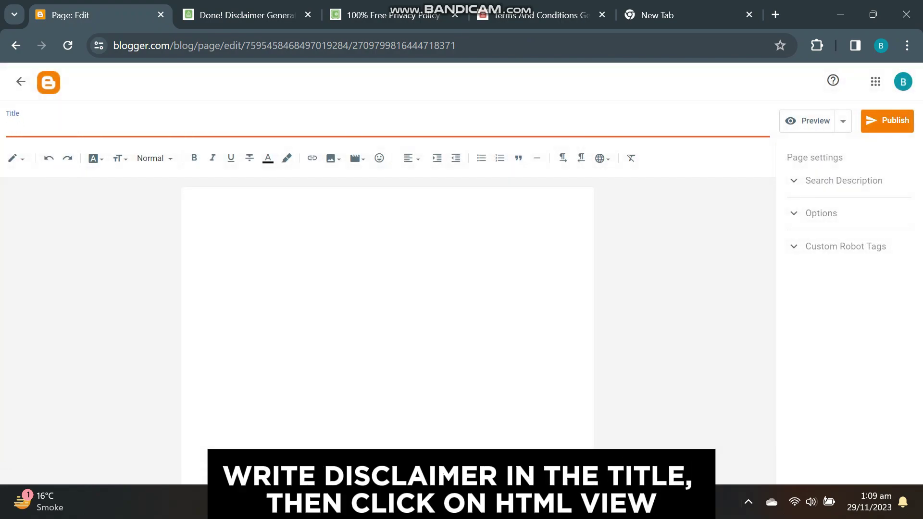
type("Disclaimer")
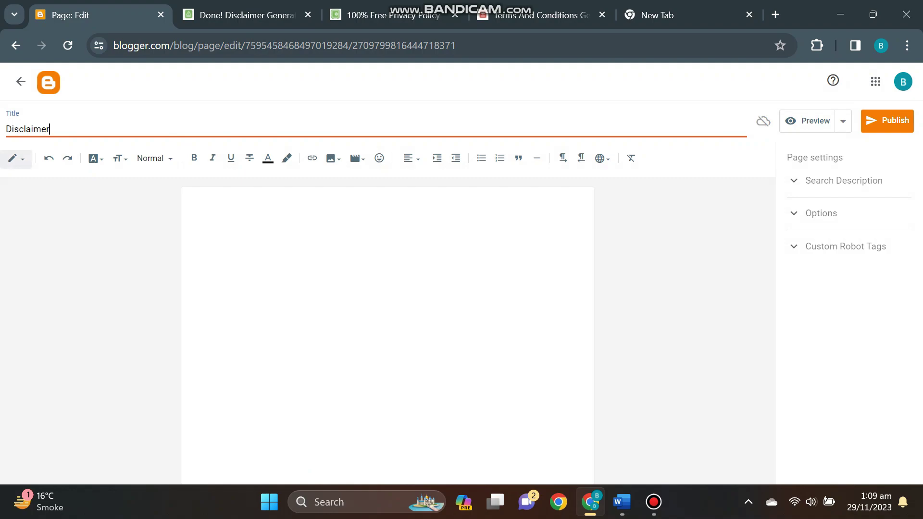
- Replace the Disclaimer page's HTML source with the copied disclaimer code and return to Compose view
left_click(15, 158)
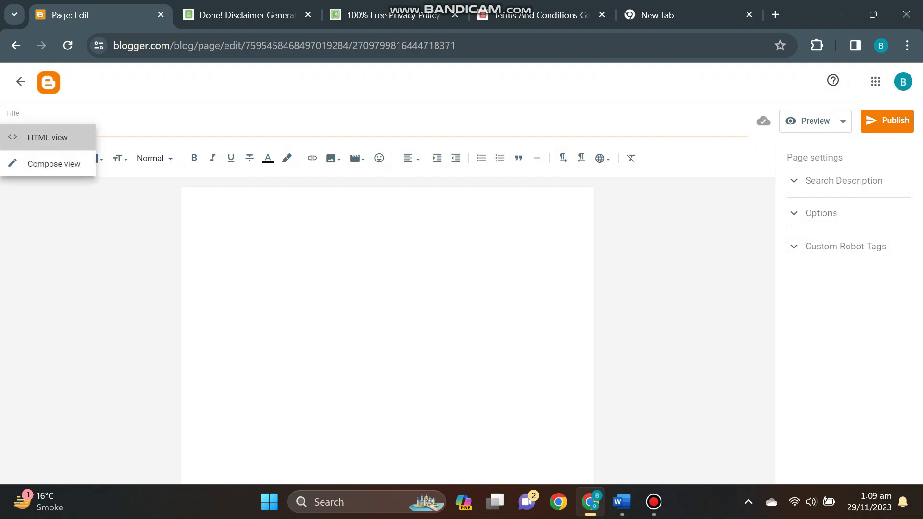
left_click(47, 138)
key("ctrl+a")
key("BackSpace")
key("ctrl+v")
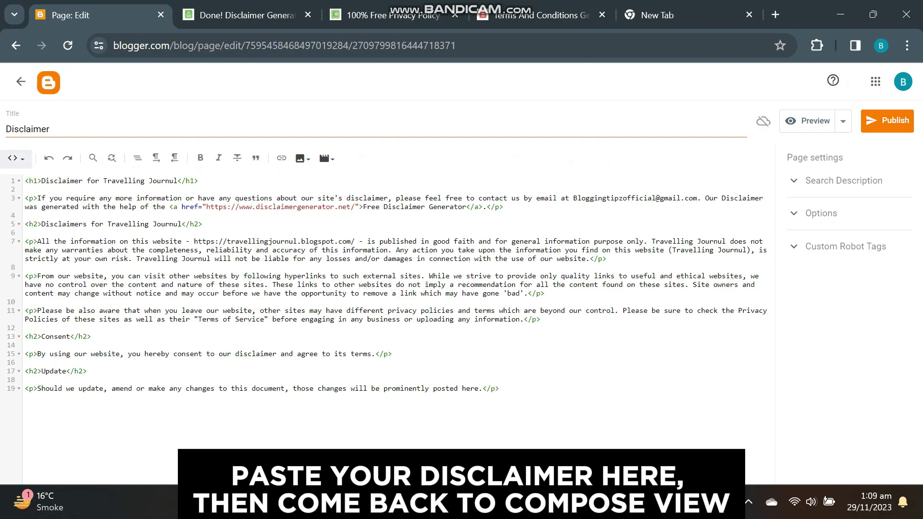
left_click(16, 158)
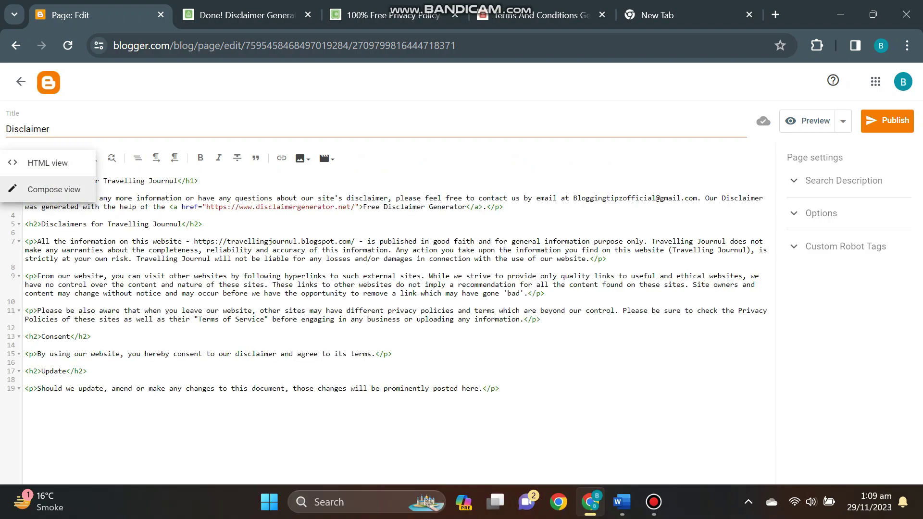
left_click(54, 189)
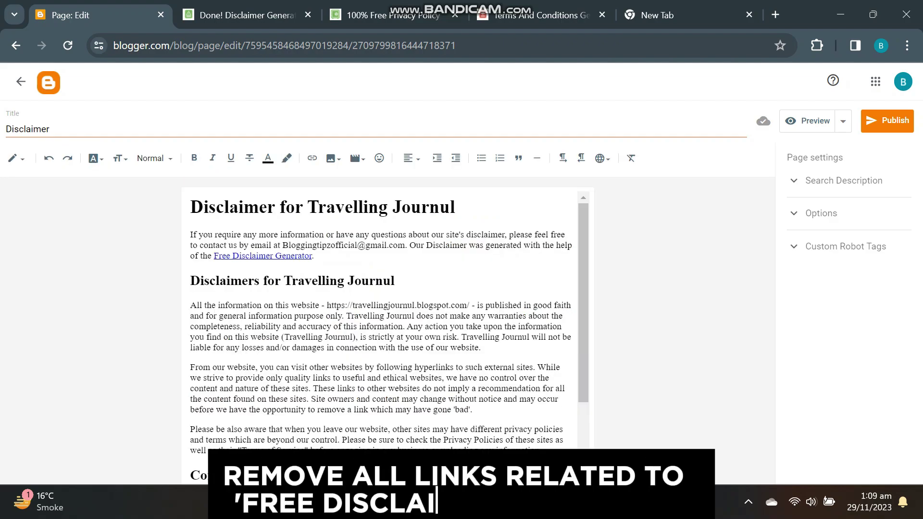
- Remove the hyperlink from the "Free Disclaimer Generator" text and publish the Disclaimer page
left_click(270, 255)
left_click(393, 276)
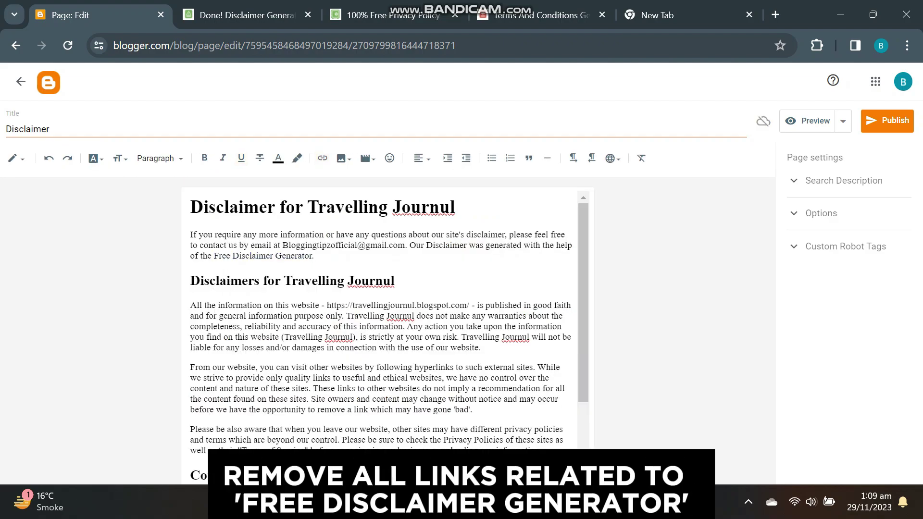
scroll(383, 332, "down", 2)
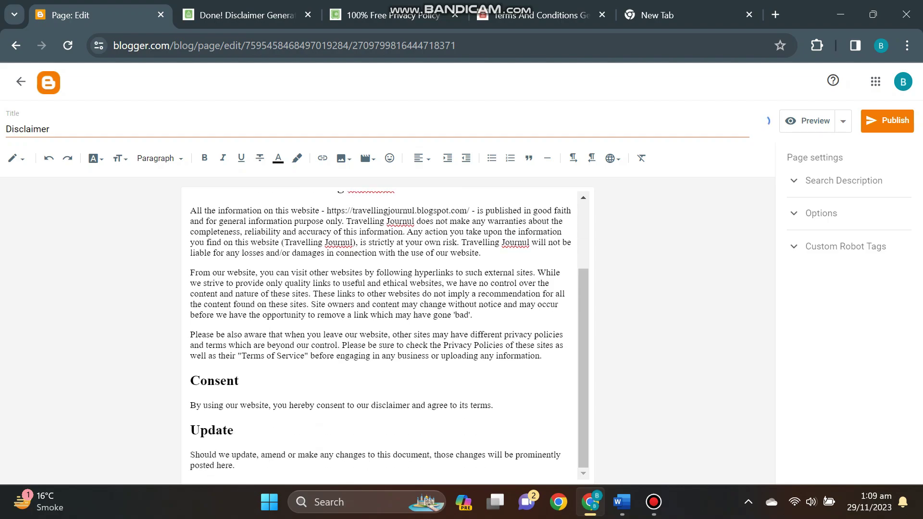
scroll(382, 331, "up", 2)
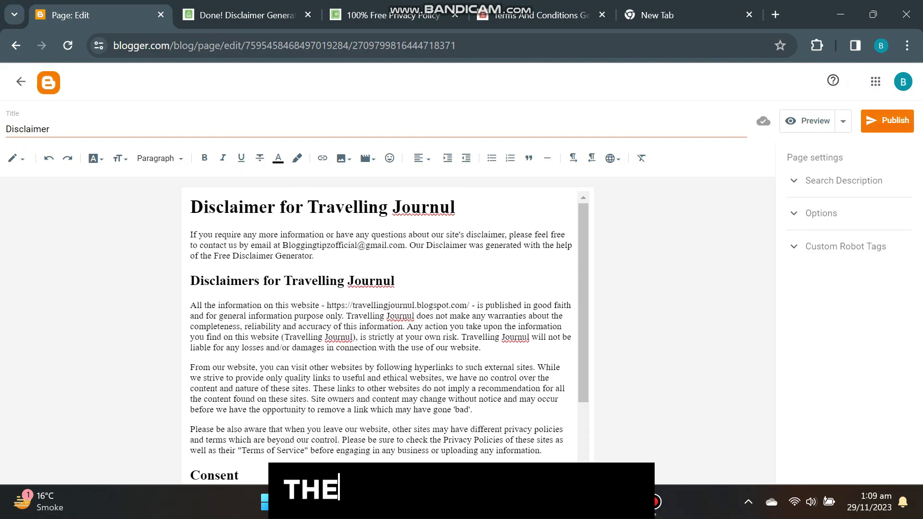
left_click(886, 121)
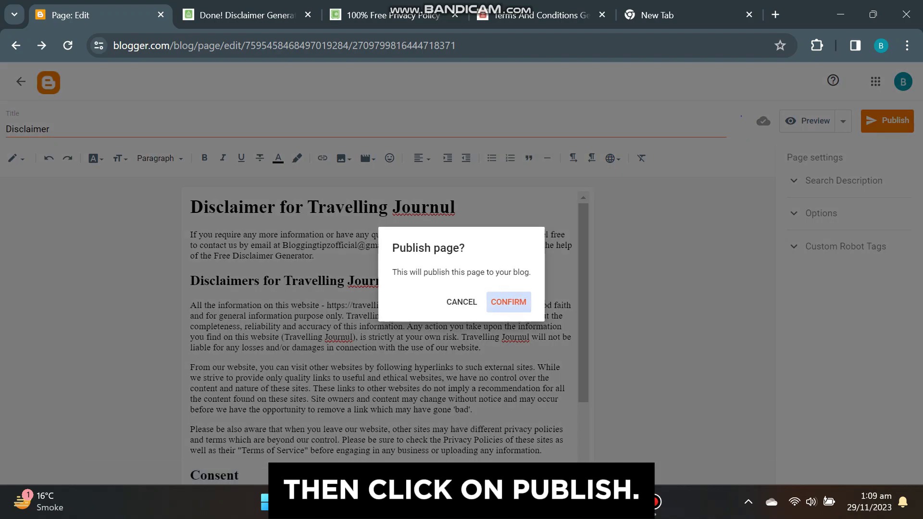
left_click(508, 302)
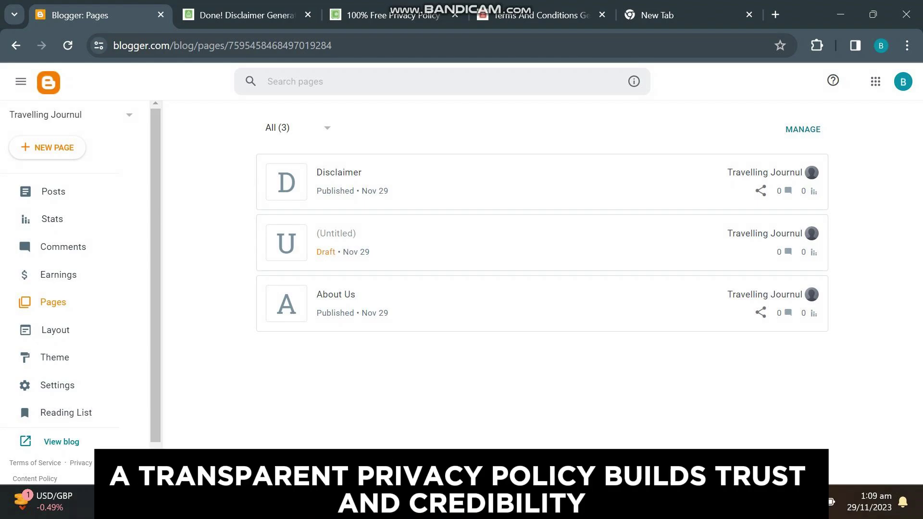
key("ctrl+3")
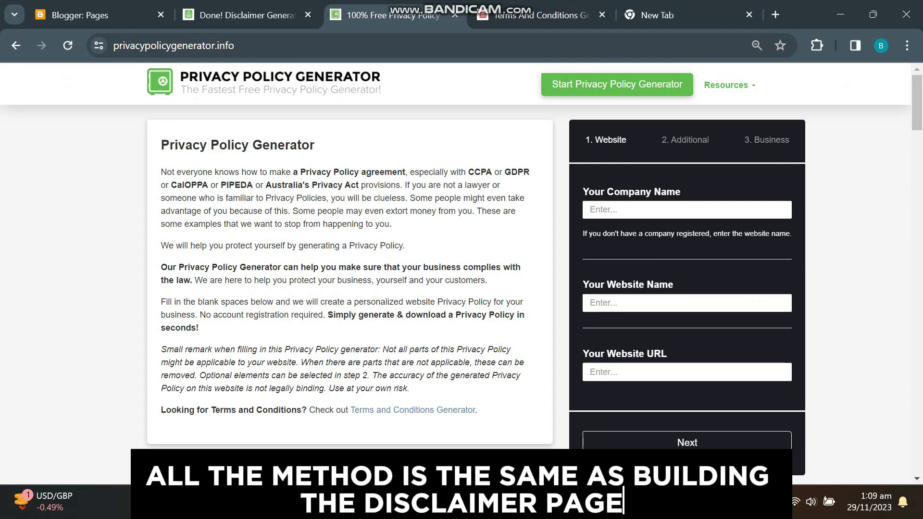
left_click(686, 210)
left_click(693, 240)
left_click(687, 302)
left_click(699, 334)
left_click(686, 372)
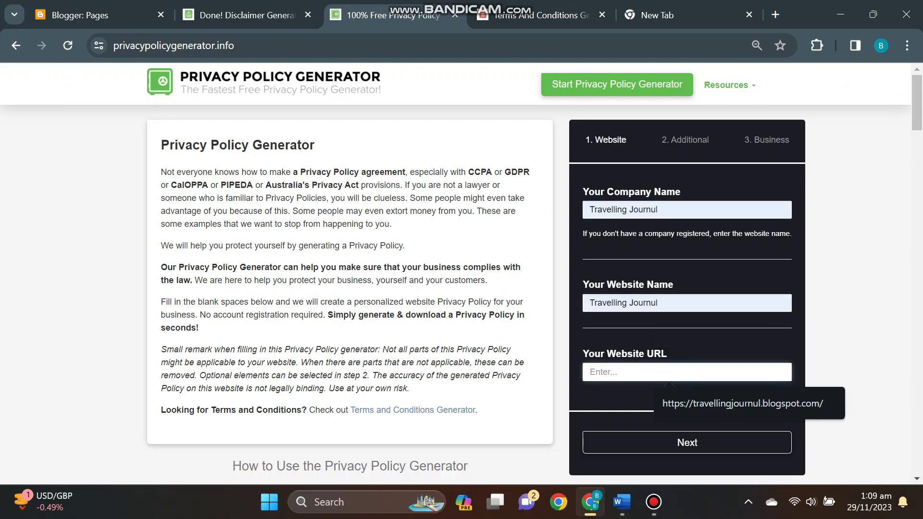
key("Down")
key("Return")
key("Tab")
key("Return")
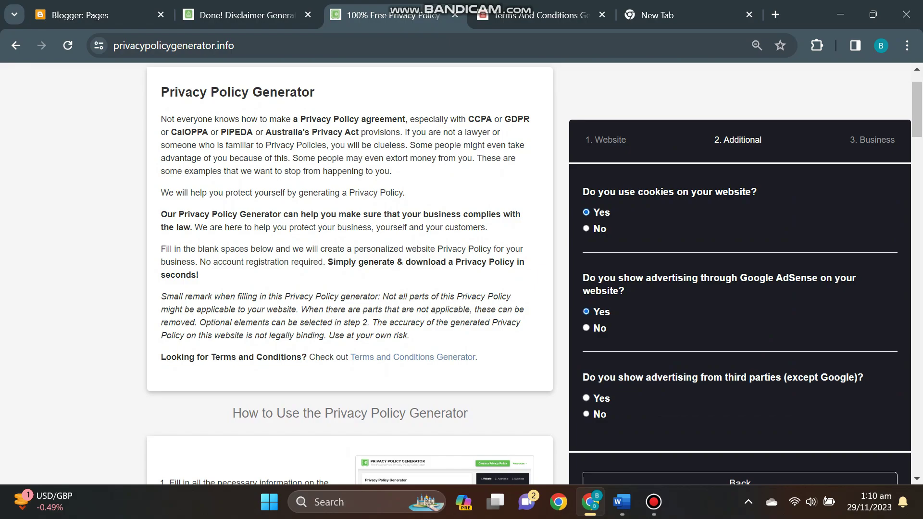
- Complete the Privacy Policy Generator with no third-party advertising and Pakistan as the country, and copy the generated policy text
key("ctrl+minus")
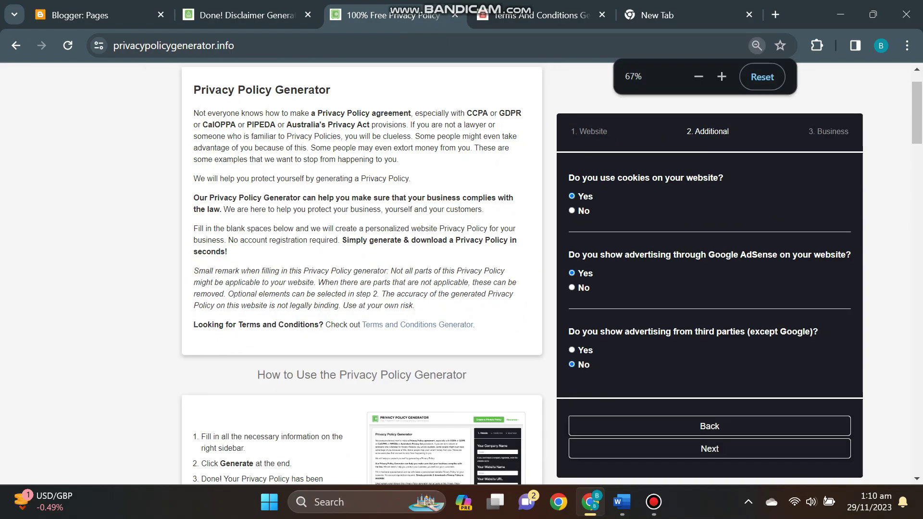
left_click(709, 448)
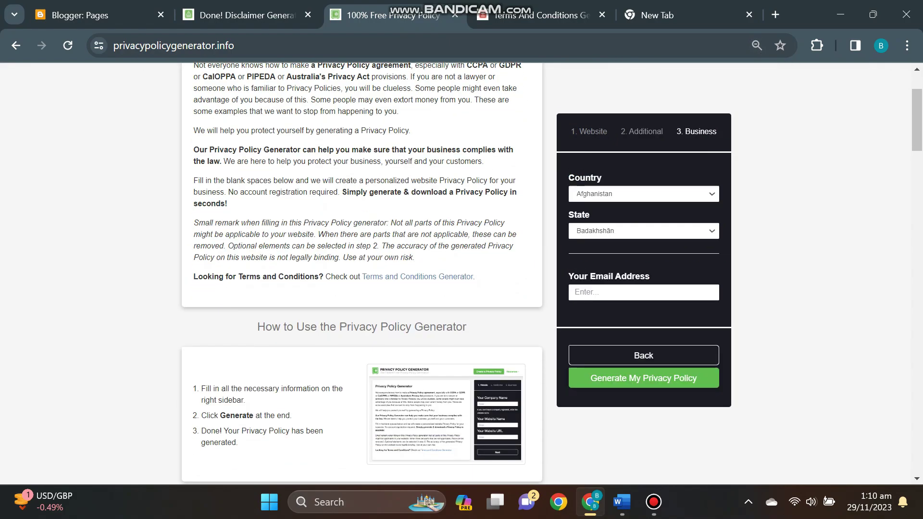
left_click(644, 194)
scroll(643, 292, "down", 16)
scroll(639, 288, "down", 10)
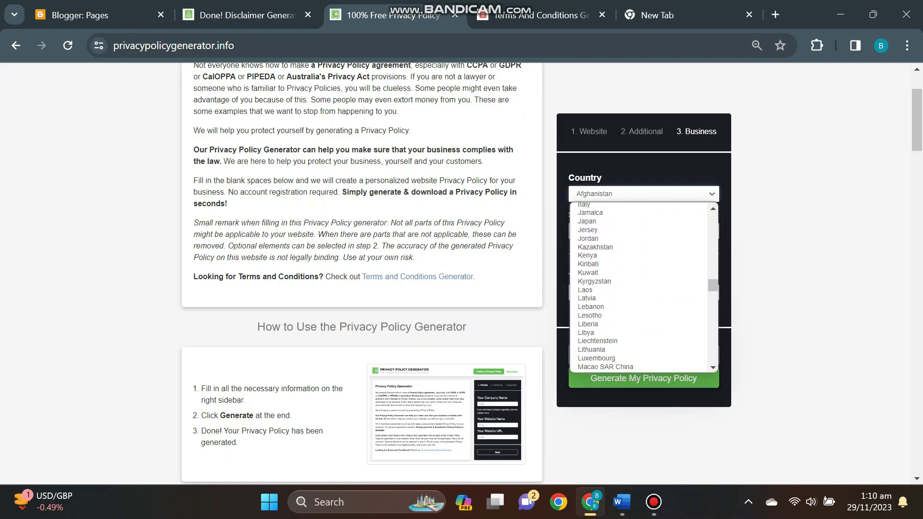
scroll(639, 289, "down", 2)
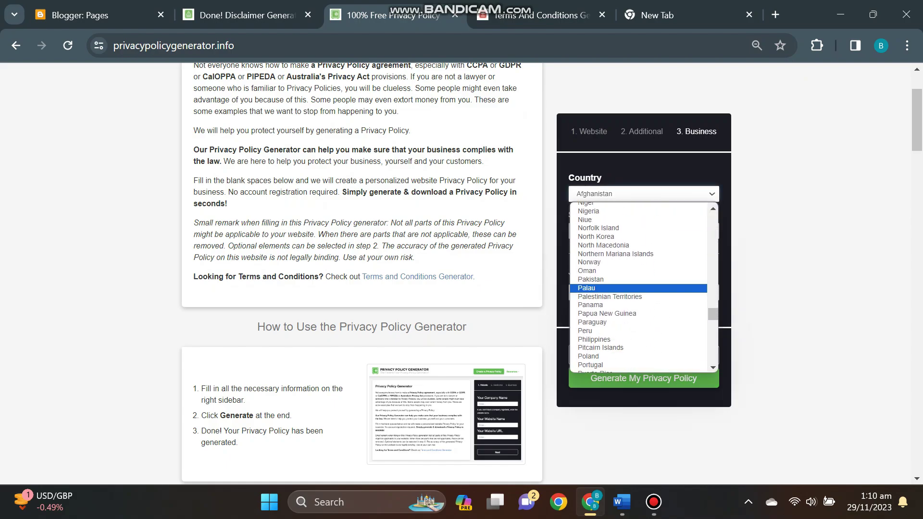
left_click(591, 279)
left_click(590, 231)
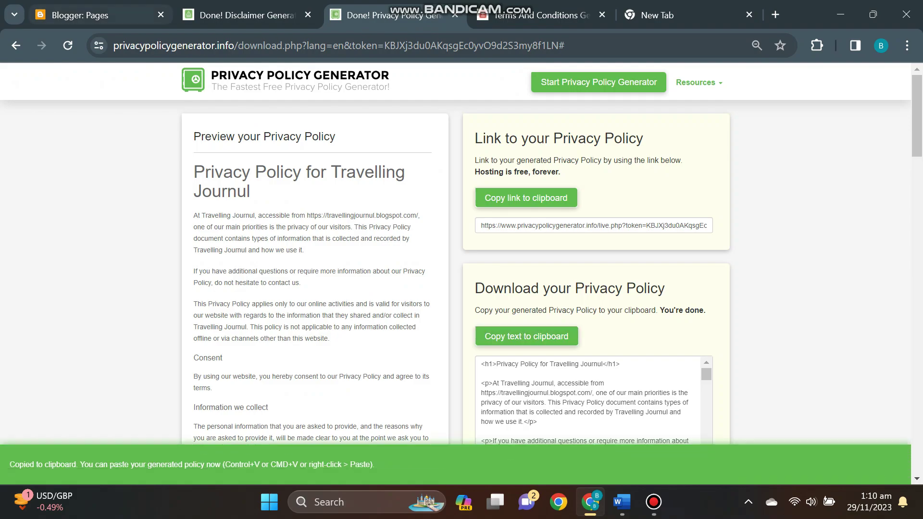
- Return to Blogger and create a new page titled "Privacy Policy"
left_click(98, 15)
left_click(336, 233)
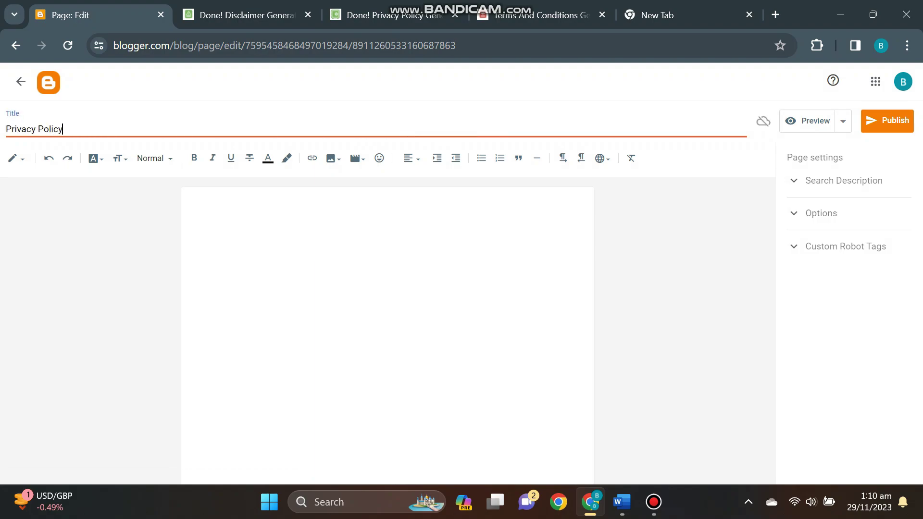
left_click(193, 201)
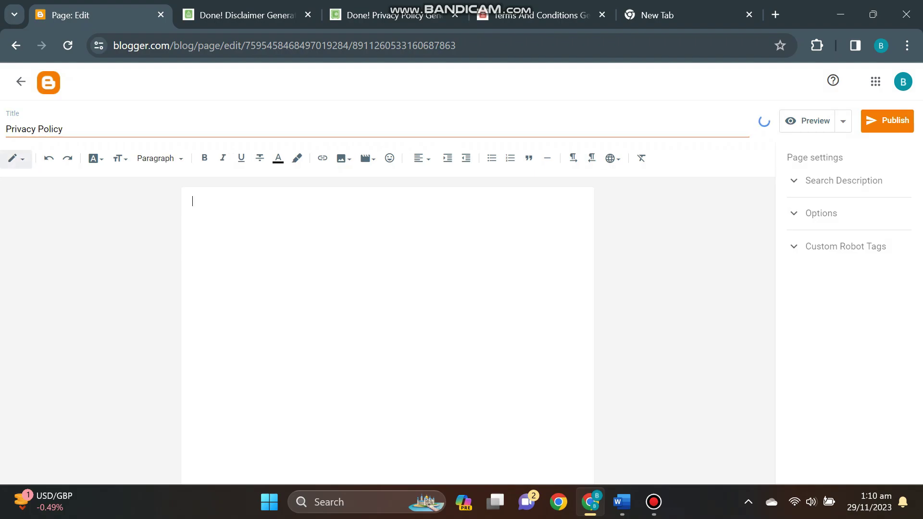
- Paste the copied privacy policy code into the page's HTML source and return to Compose view
left_click(15, 159)
left_click(41, 136)
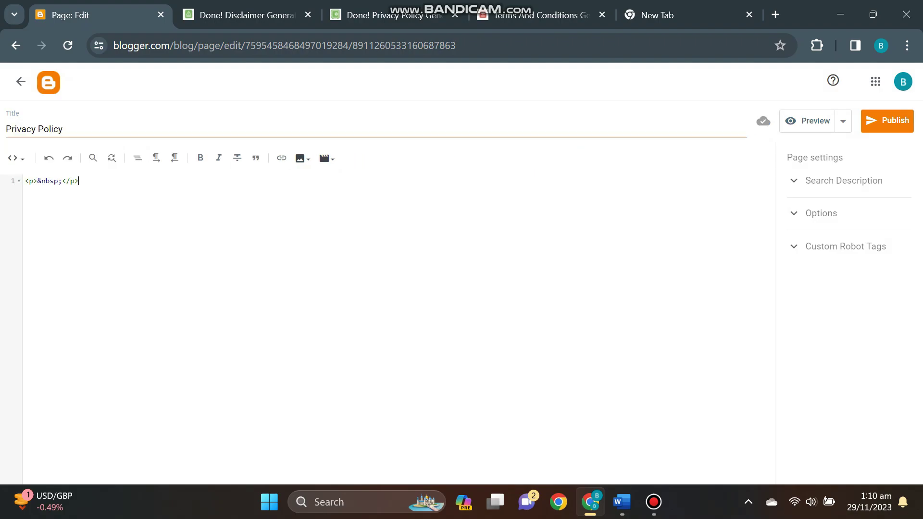
key("ctrl+v")
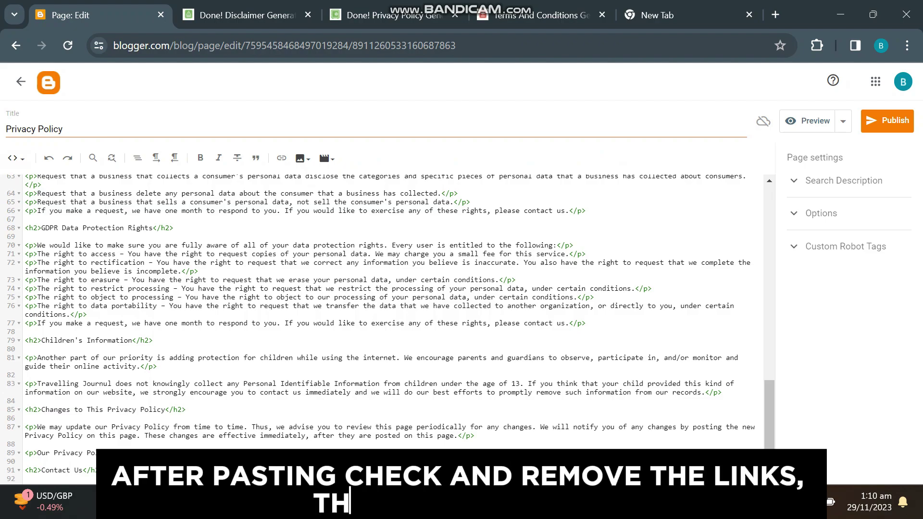
left_click(16, 158)
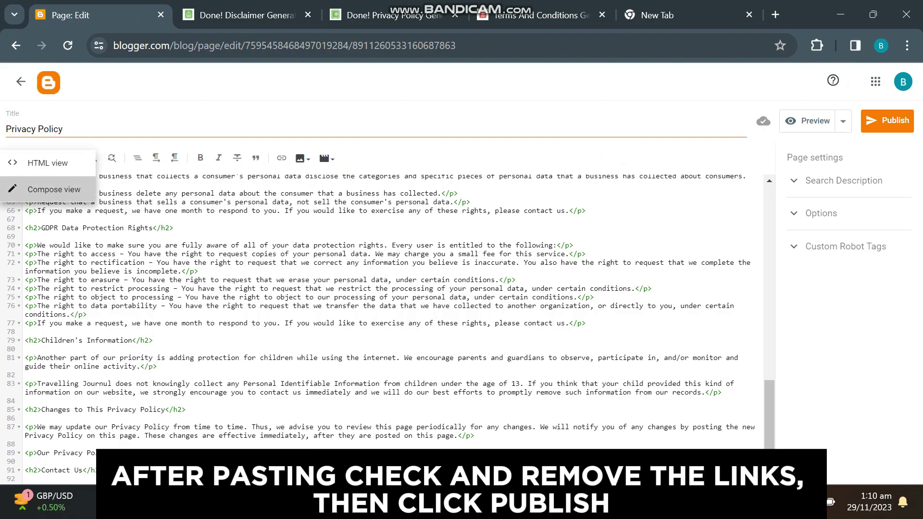
left_click(43, 189)
- Remove the hyperlink from the "Privacy Policy Generator" text and publish the Privacy Policy page
scroll(385, 332, "down", 20)
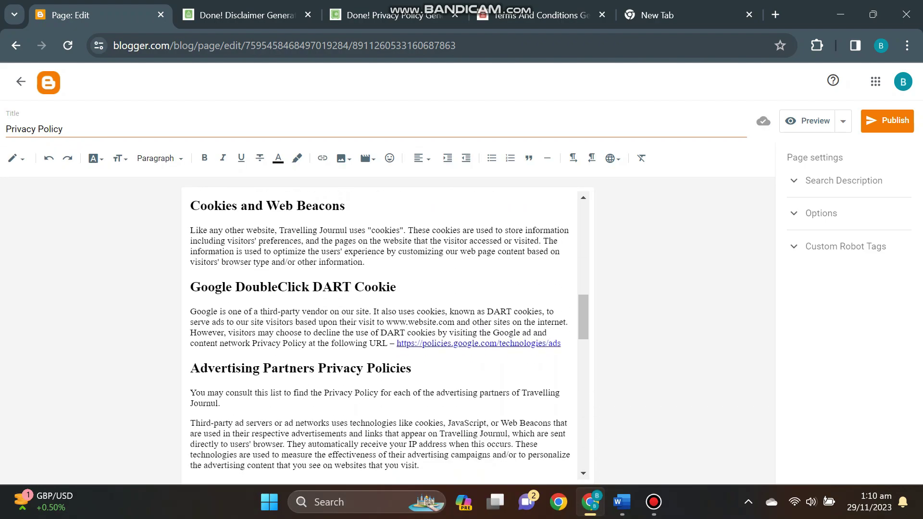
scroll(385, 332, "down", 15)
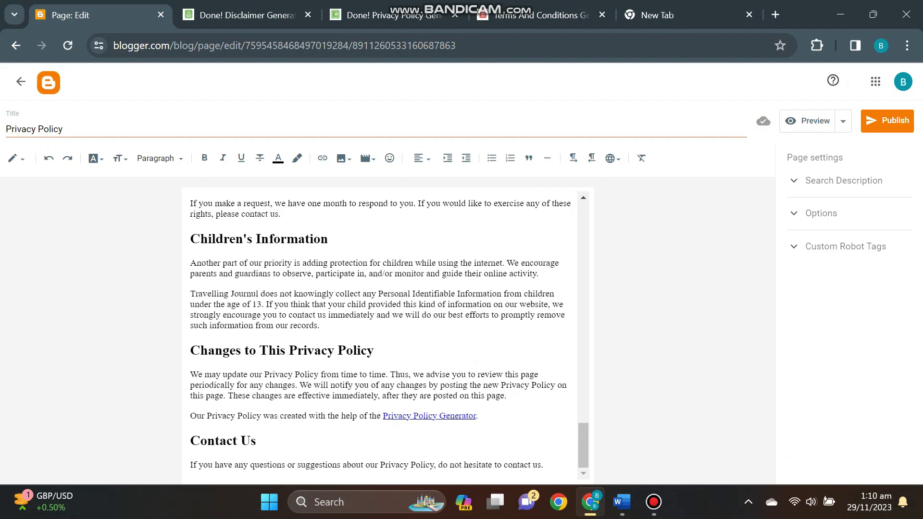
left_click(439, 415)
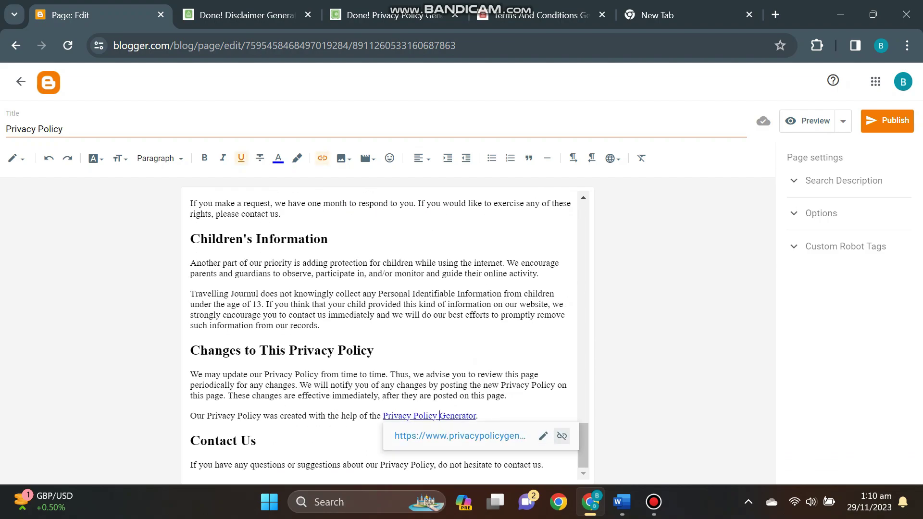
scroll(385, 332, "up", 20)
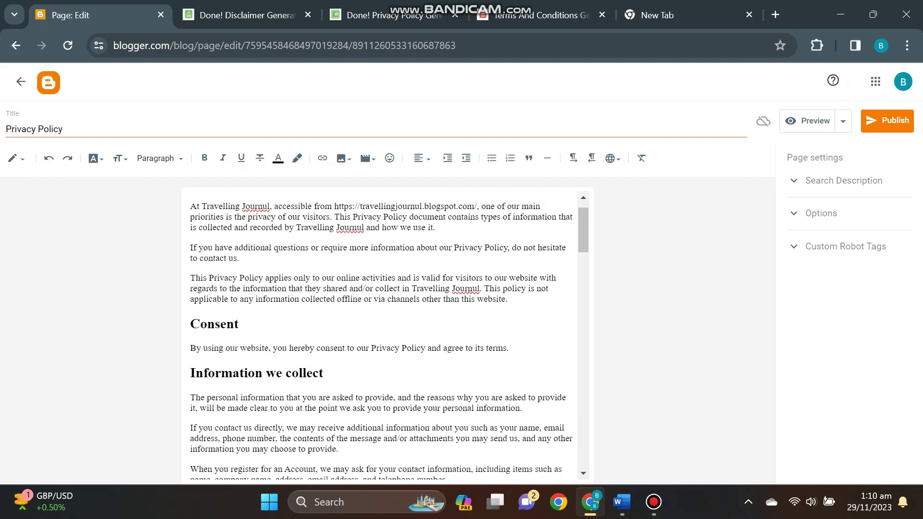
left_click(887, 120)
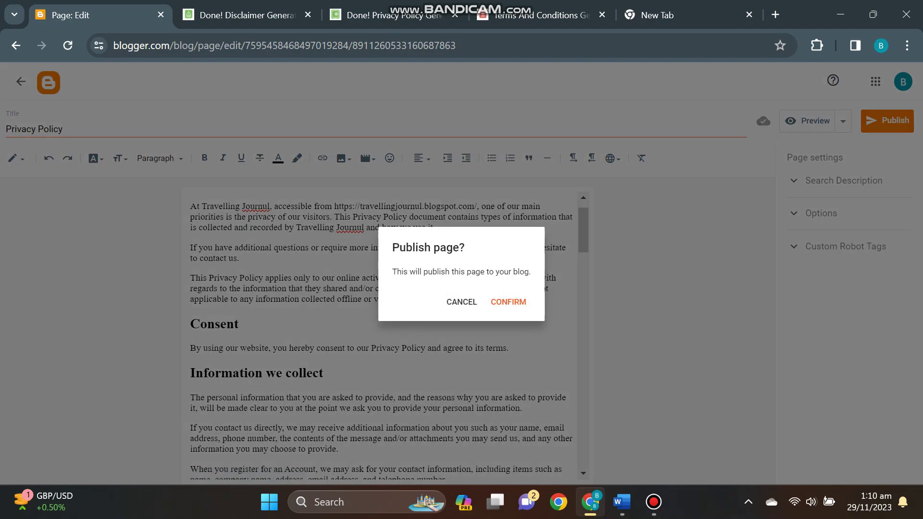
left_click(510, 301)
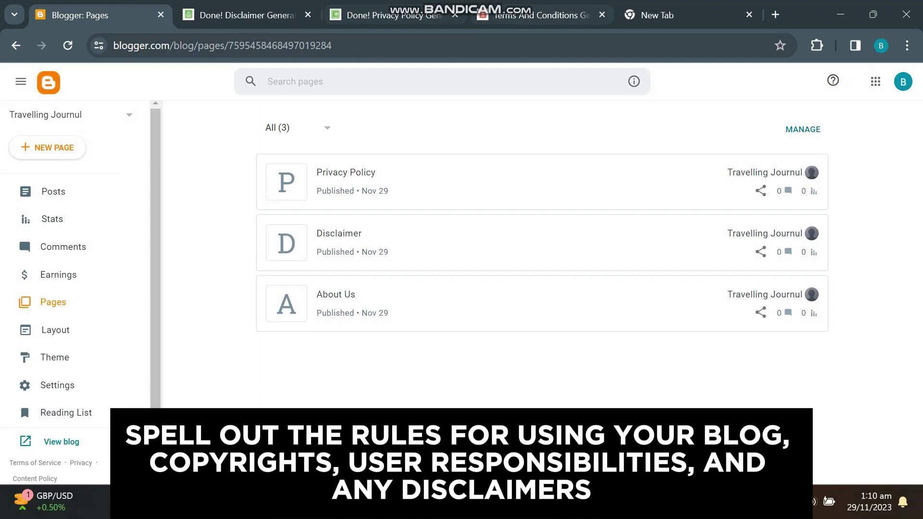
left_click(534, 15)
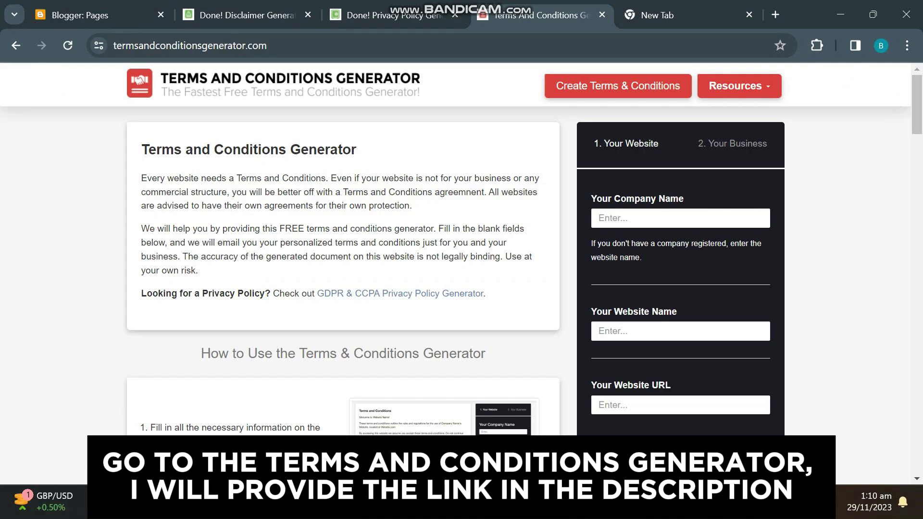
left_click(680, 218)
key("Down")
key("Return")
left_click(680, 330)
key("Down")
key("Return")
left_click(680, 405)
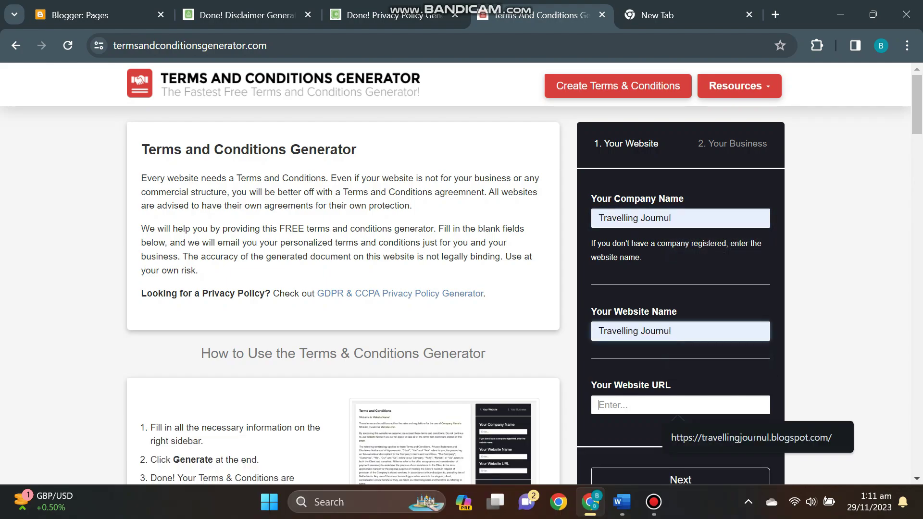
key("Down")
key("Return")
scroll(457, 269, "down", 2)
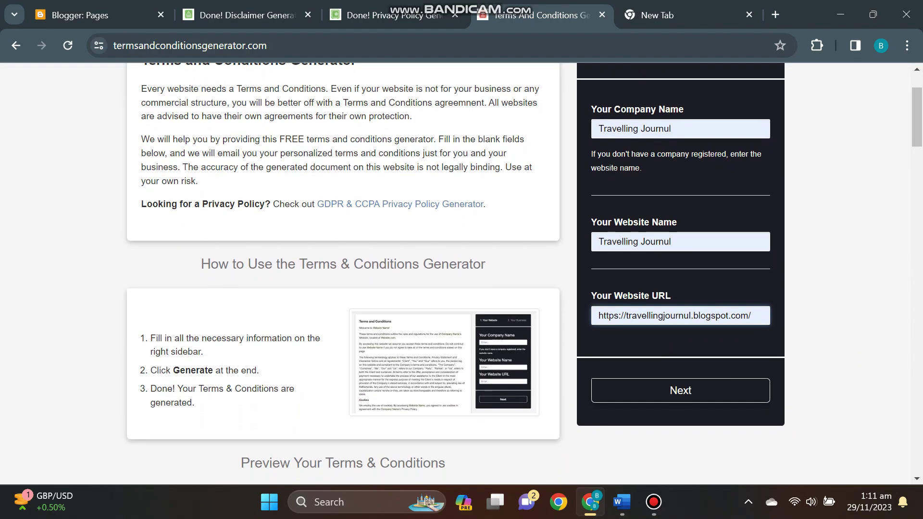
left_click(680, 390)
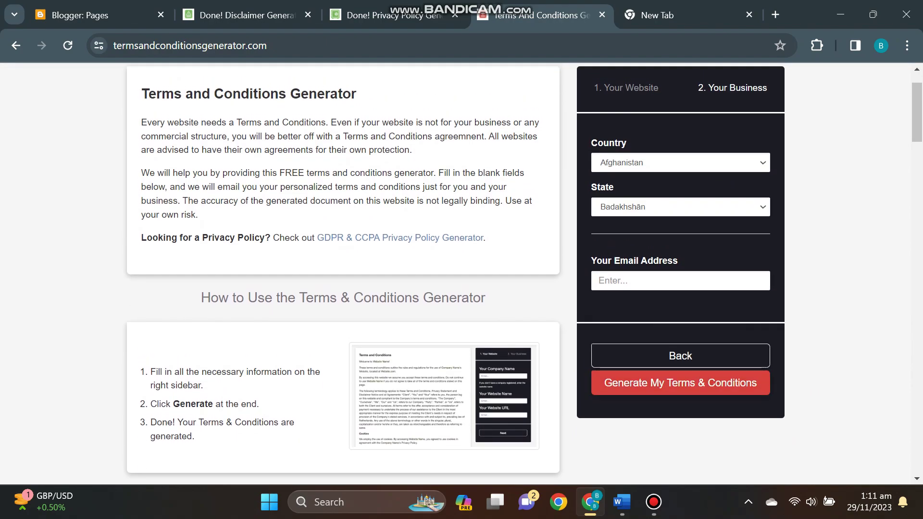
- Set the country to Pakistan and the state to Punjab, fill in the email address, and generate the terms and conditions
left_click(680, 162)
scroll(676, 274, "down", 20)
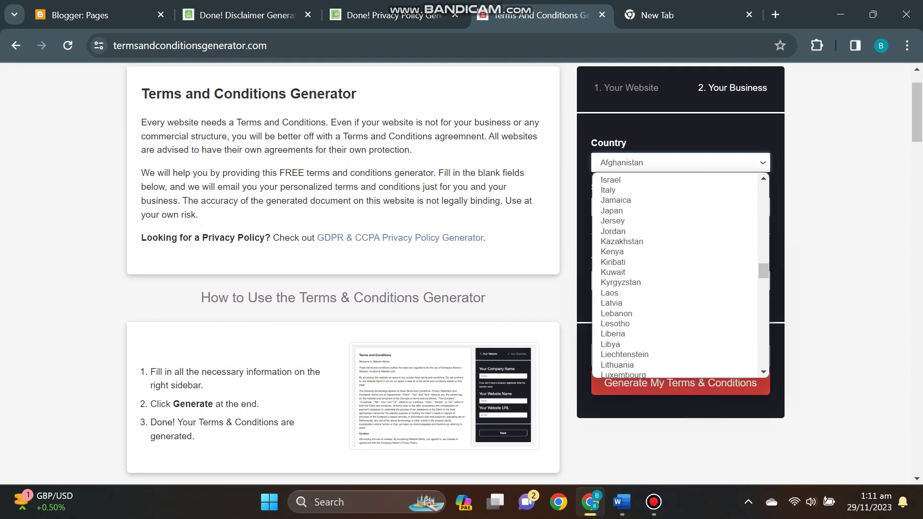
scroll(676, 274, "down", 8)
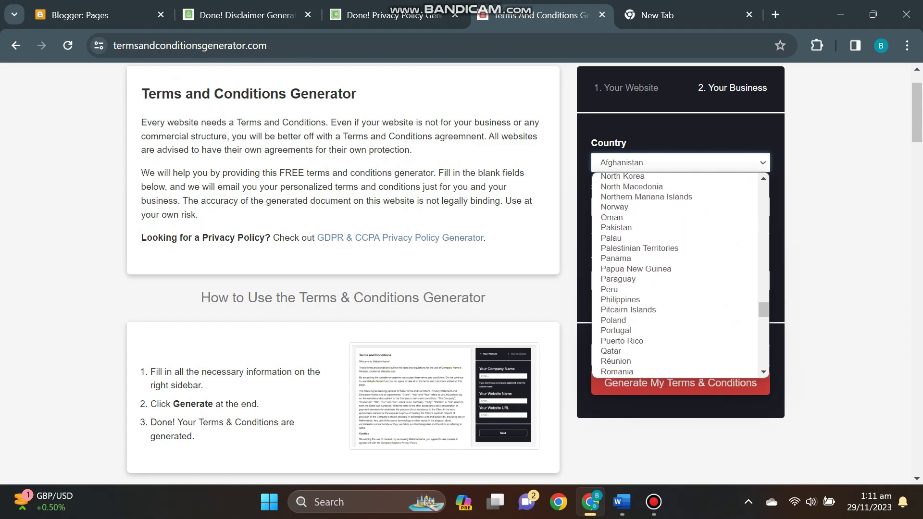
left_click(621, 227)
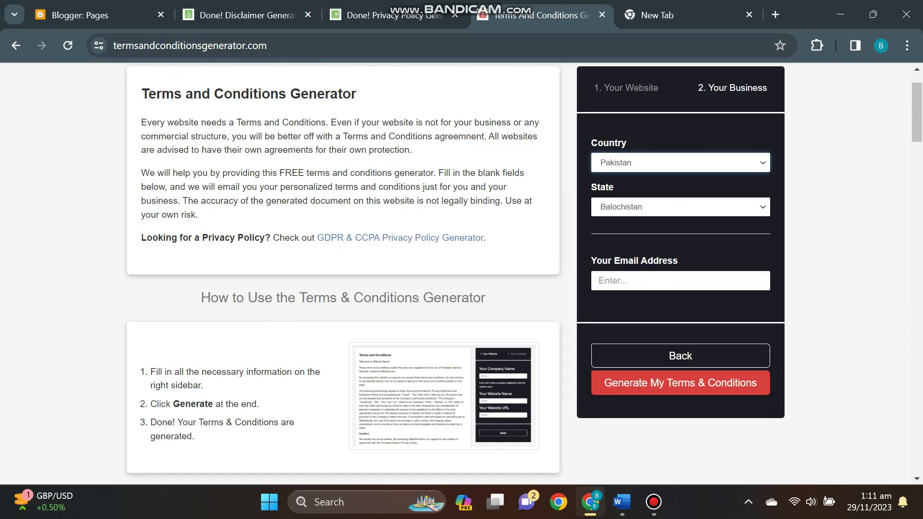
left_click(664, 280)
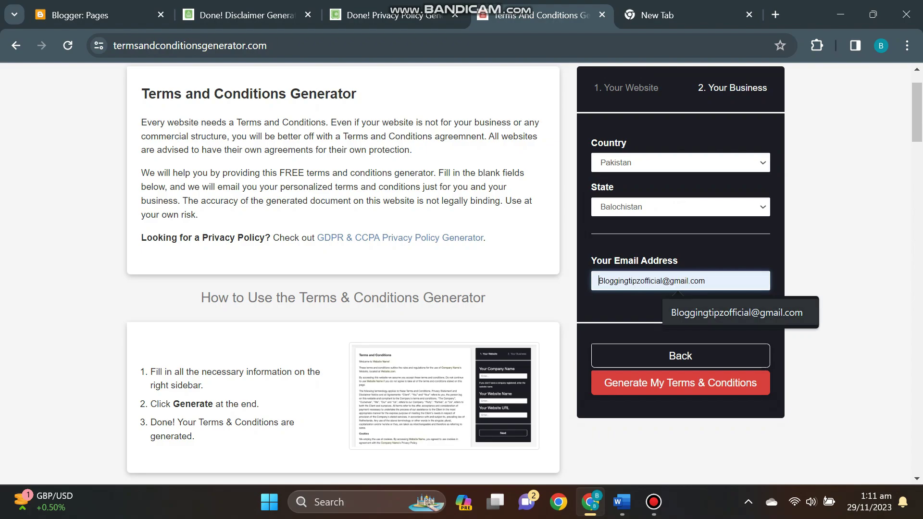
left_click(736, 312)
left_click(680, 206)
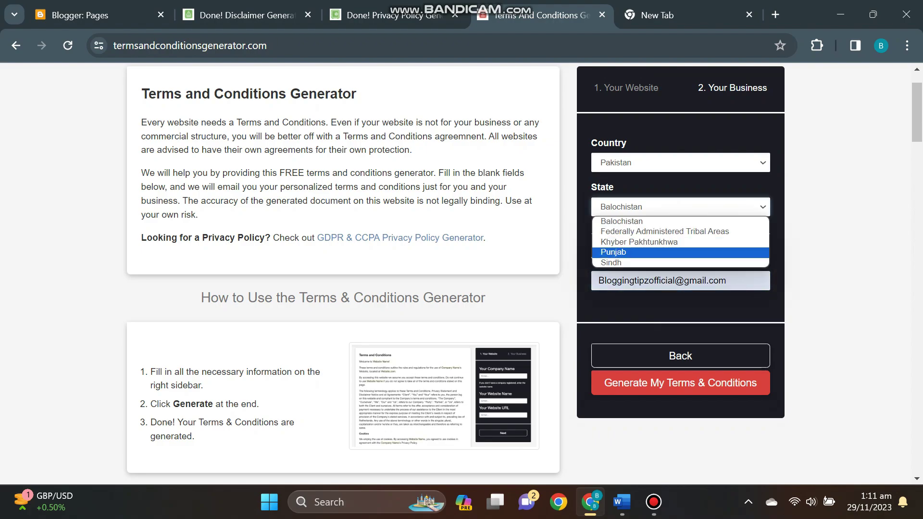
left_click(613, 252)
left_click(680, 382)
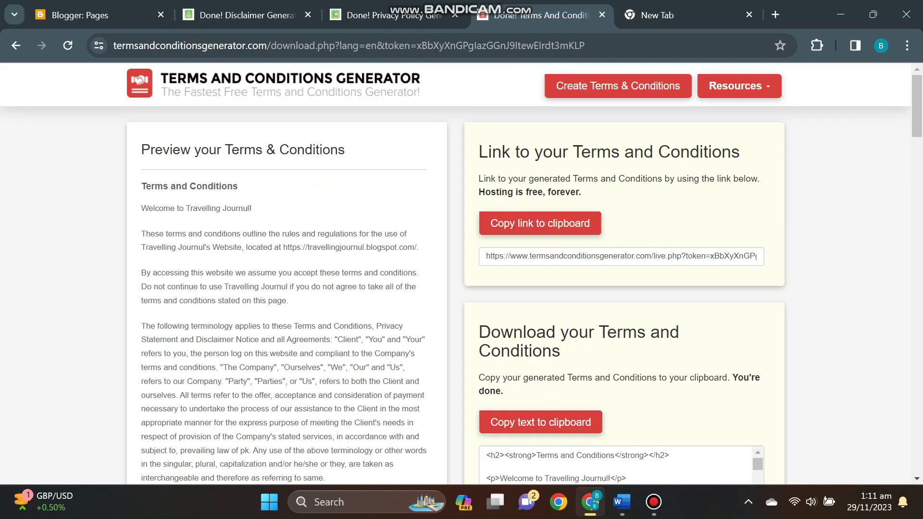
- Copy the generated terms text and create a new Blogger page titled "Terms and Conditions"
scroll(541, 319, "down", 2)
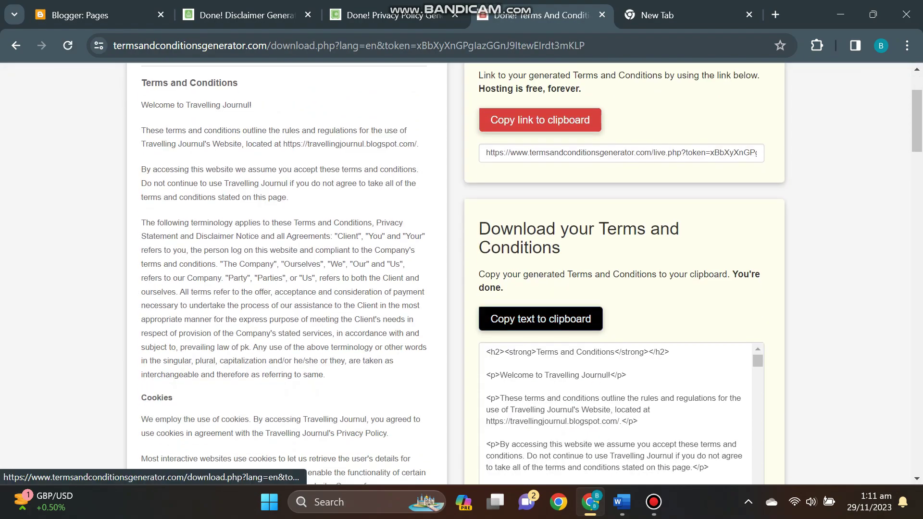
left_click(541, 319)
left_click(46, 17)
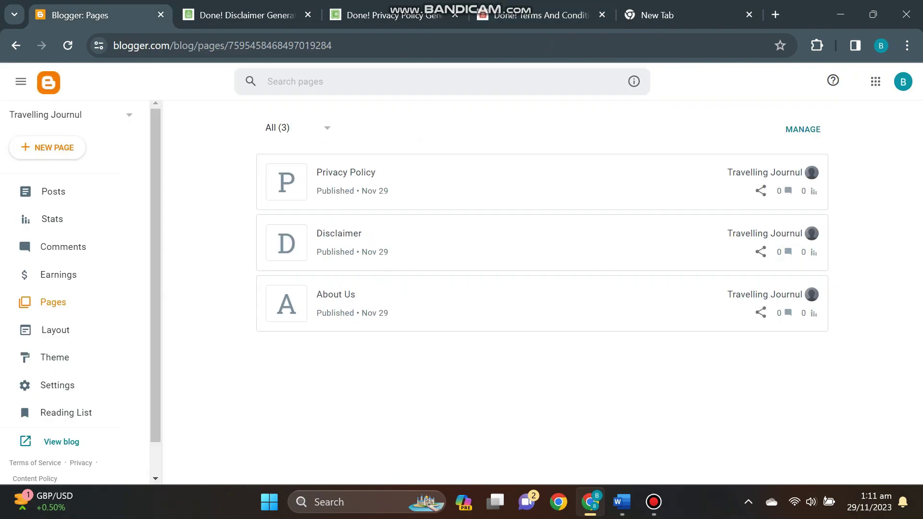
left_click(47, 147)
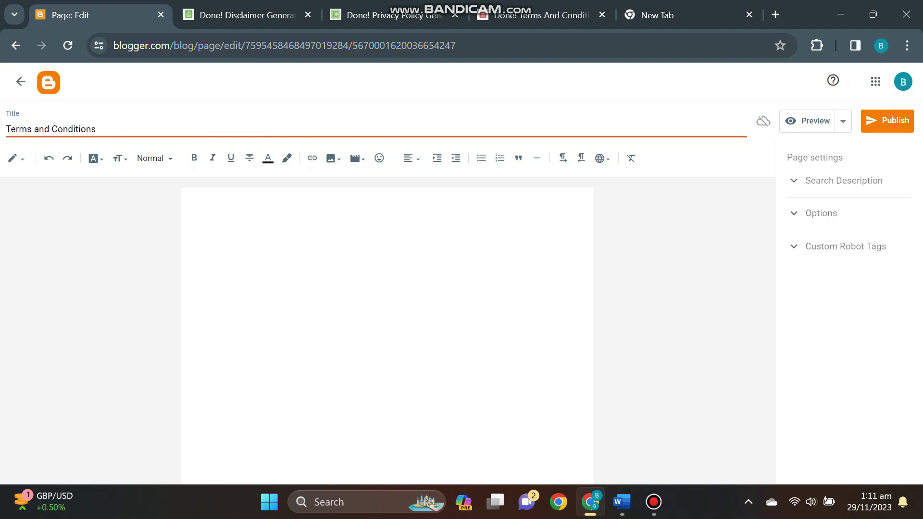
- Paste the copied terms code into the Terms and Conditions page's HTML source and switch back to Compose view
left_click(16, 158)
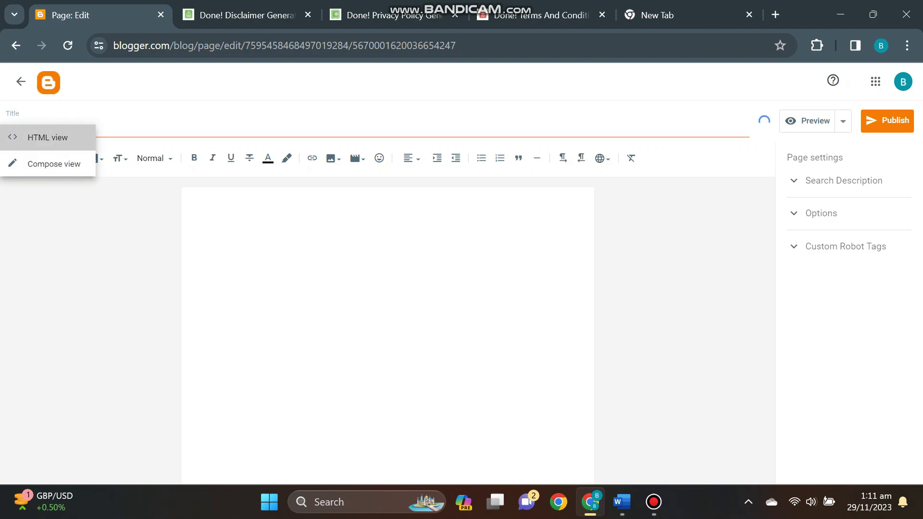
left_click(48, 137)
key("ctrl+v")
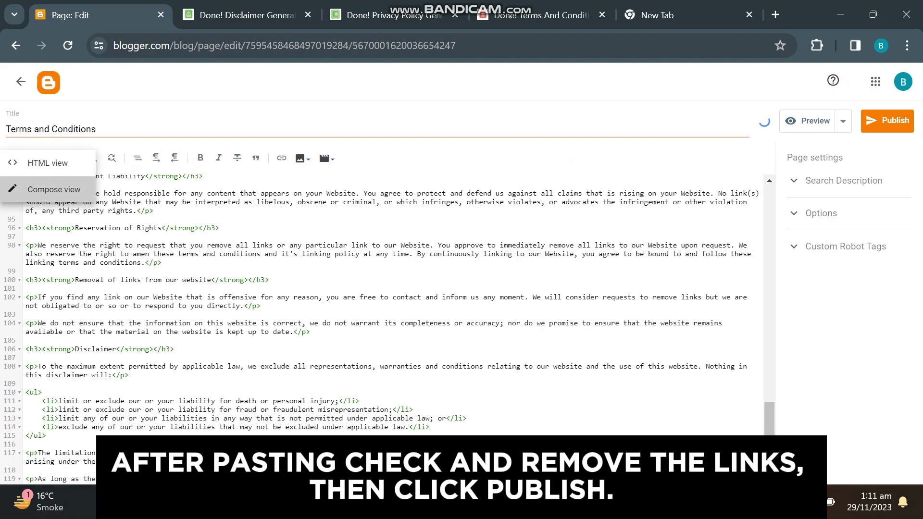
left_click(54, 190)
- Remove the hyperlink from the "Free Terms and Conditions Generator" text and check the rest of the page for links
scroll(385, 313, "down", 5)
scroll(385, 337, "down", 3)
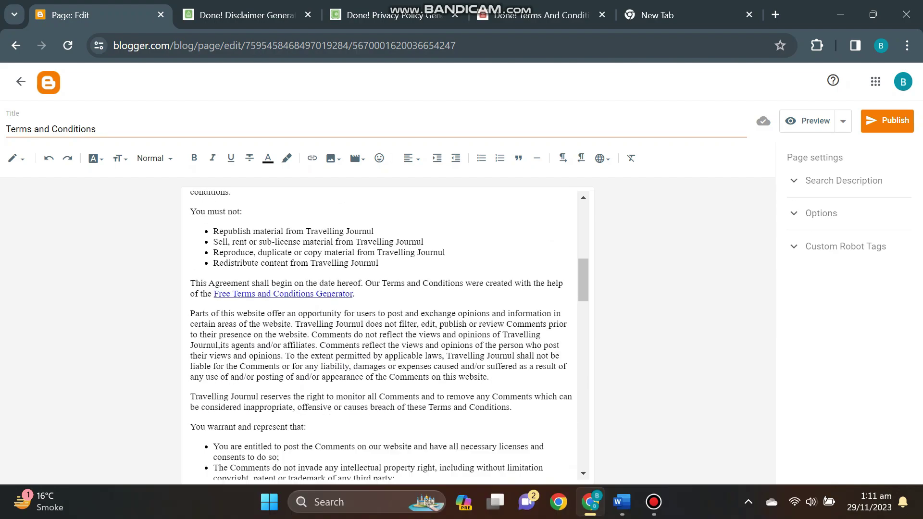
left_click(288, 294)
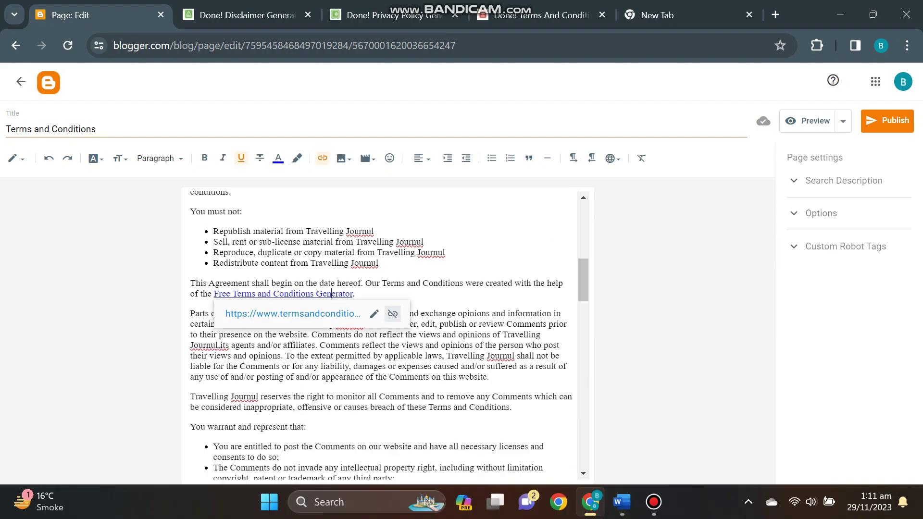
left_click(392, 313)
scroll(384, 336, "down", 20)
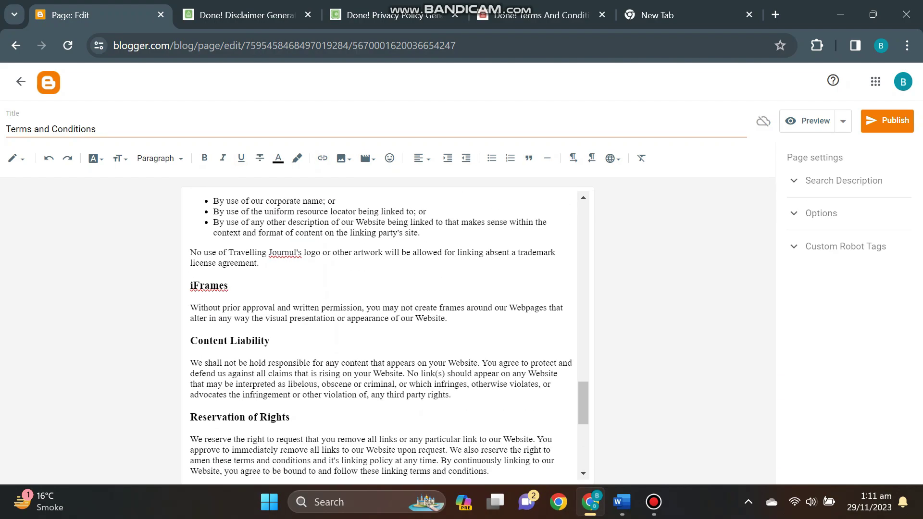
scroll(385, 337, "up", 20)
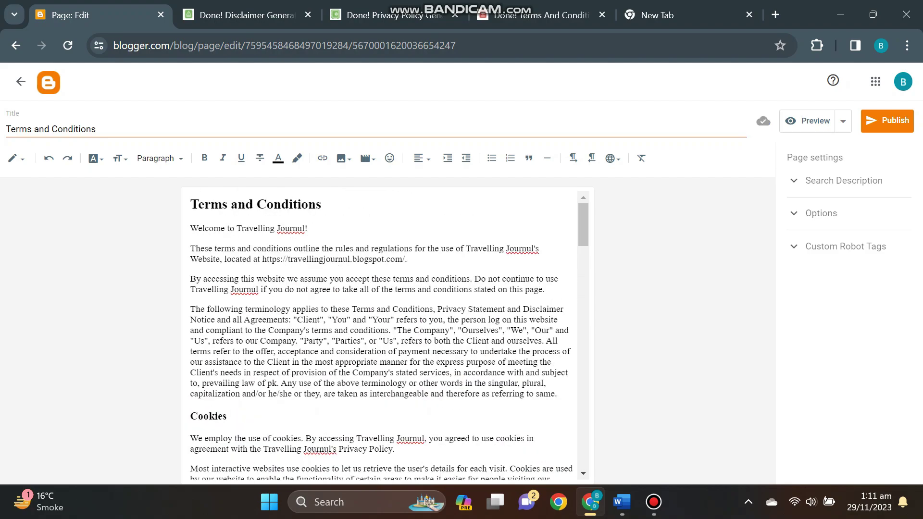
- Publish the Terms and Conditions page and confirm the publication
left_click(887, 121)
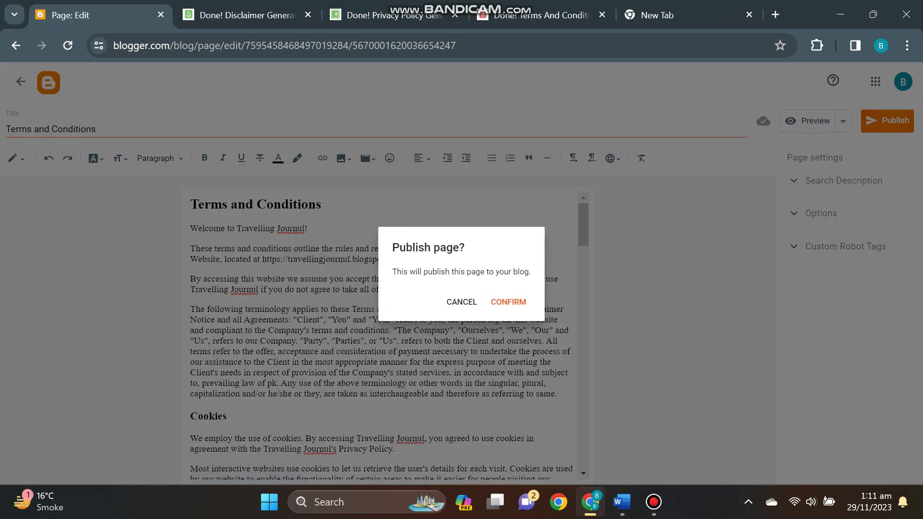
left_click(507, 303)
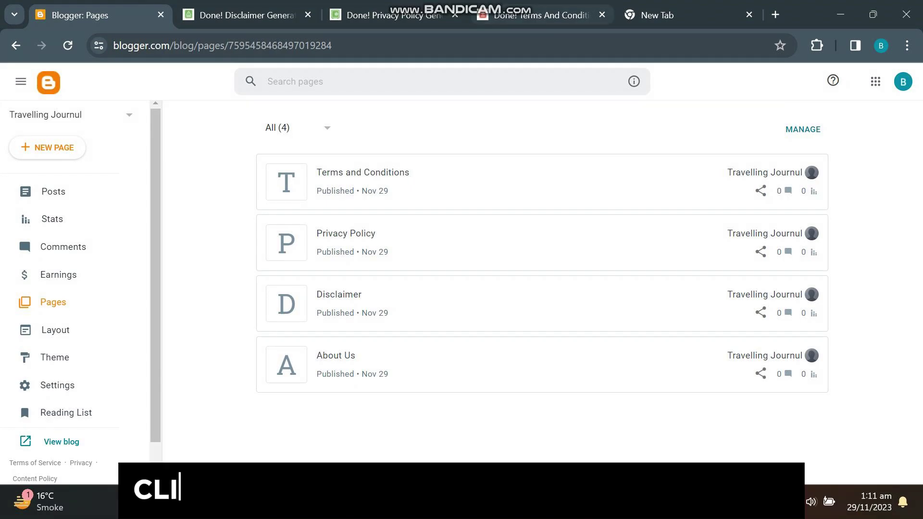
- Go to Google Forms through Google Docs and create a new form from the Contact Information template
left_click(686, 15)
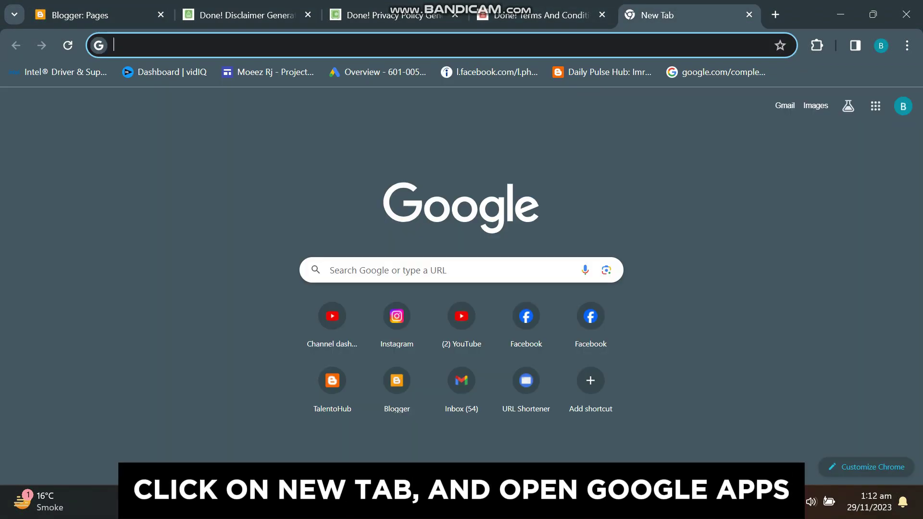
left_click(875, 106)
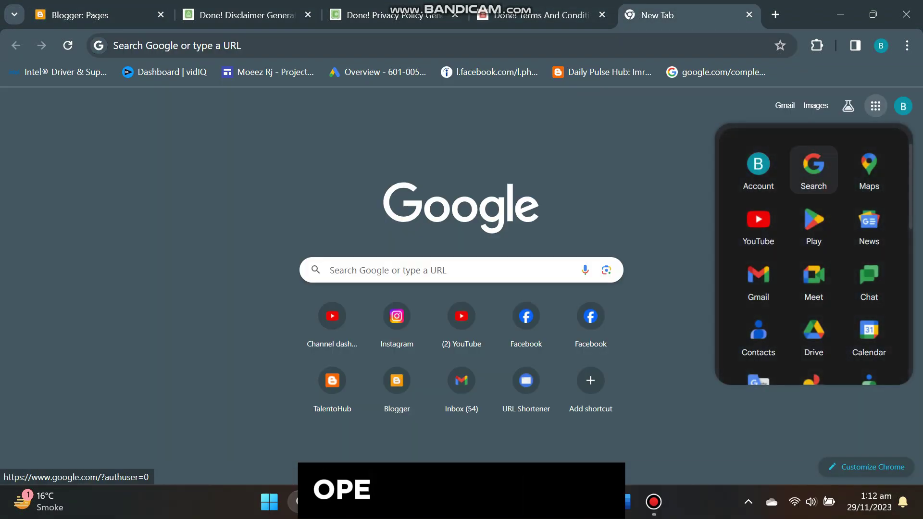
scroll(759, 173, "down", 5)
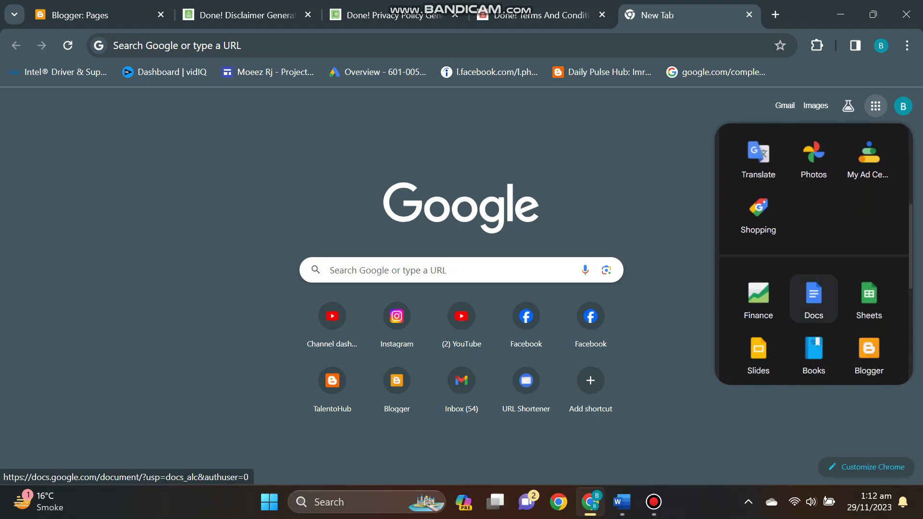
left_click(814, 297)
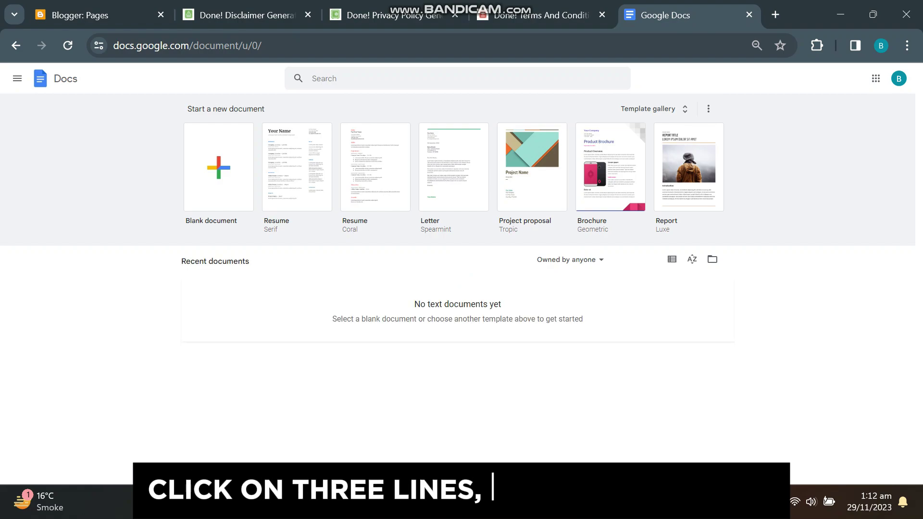
left_click(17, 78)
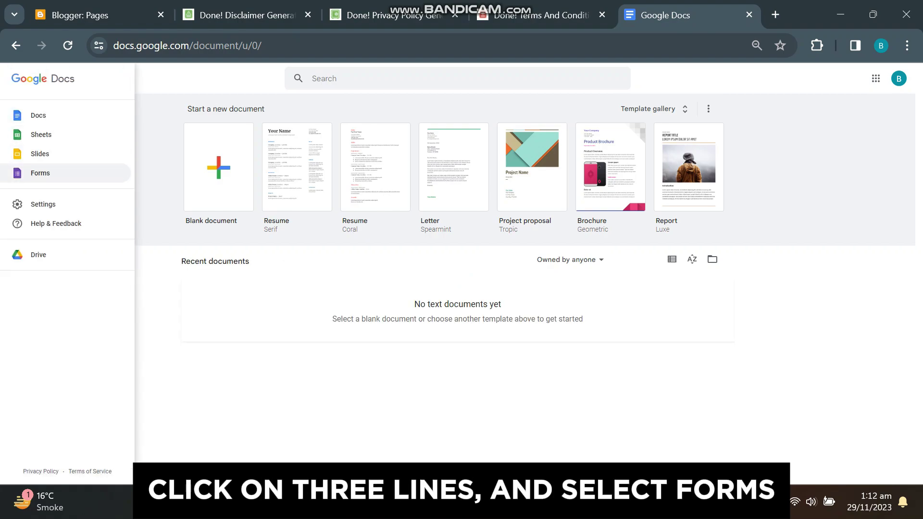
left_click(40, 173)
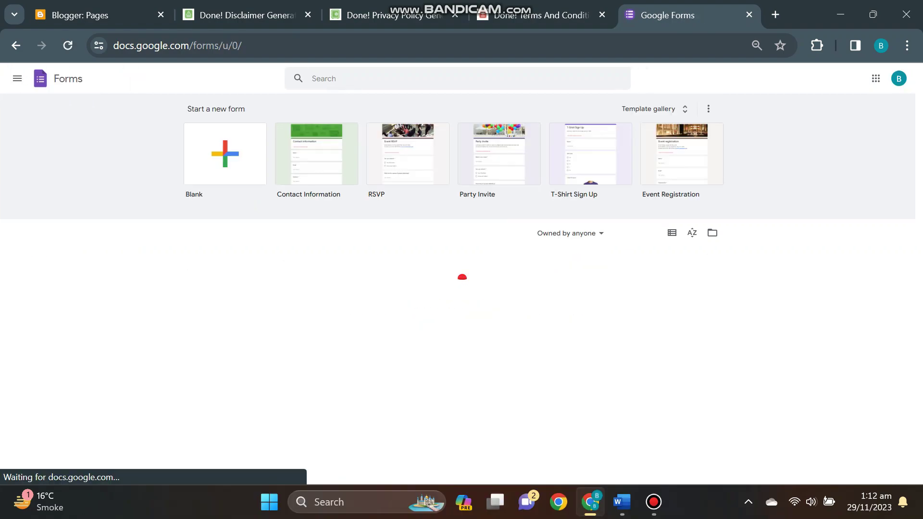
left_click(316, 153)
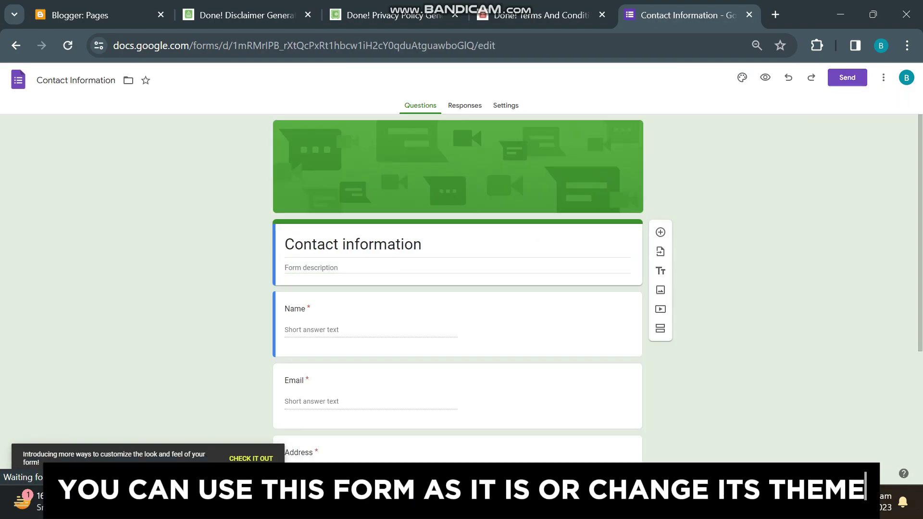
- Copy the embed HTML code of the Contact Information form from its sending options
left_click(846, 77)
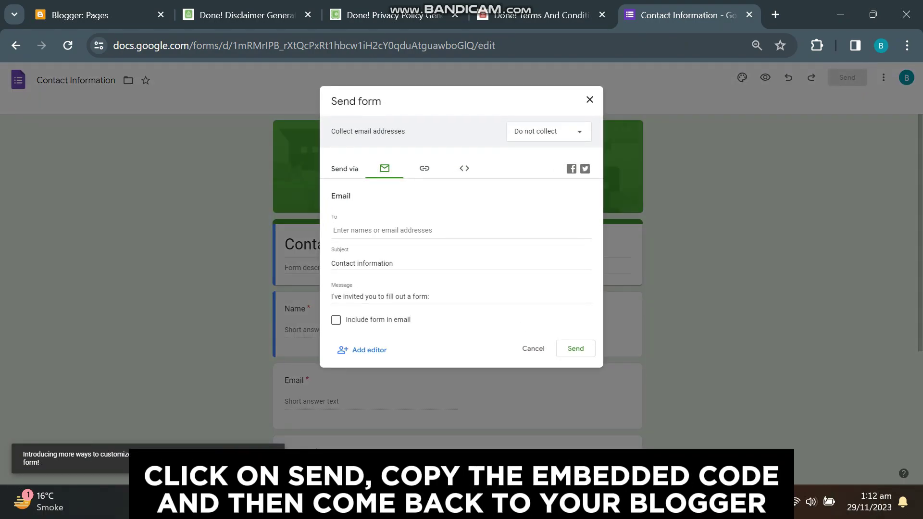
left_click(464, 168)
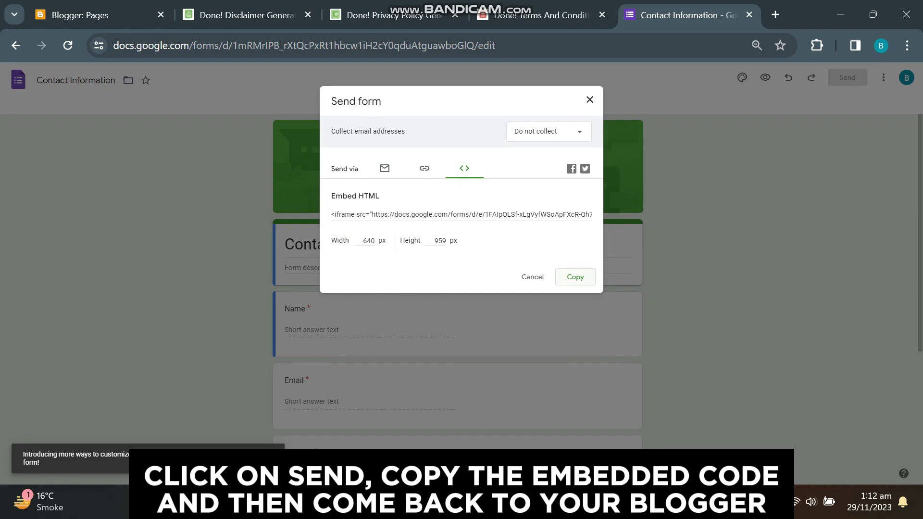
left_click(575, 277)
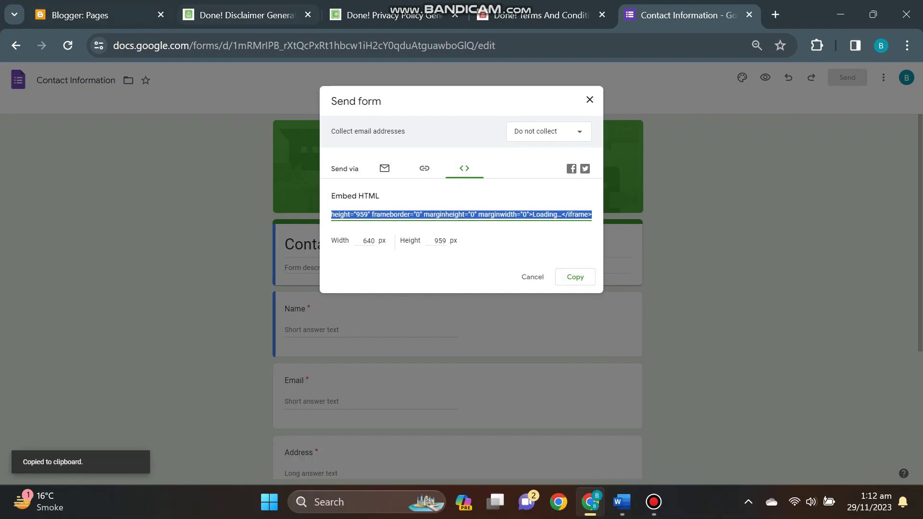
- Return to Blogger, create a new page titled "Contact Us", and paste the form's embed code into its HTML source
key("ctrl+1")
left_click(47, 147)
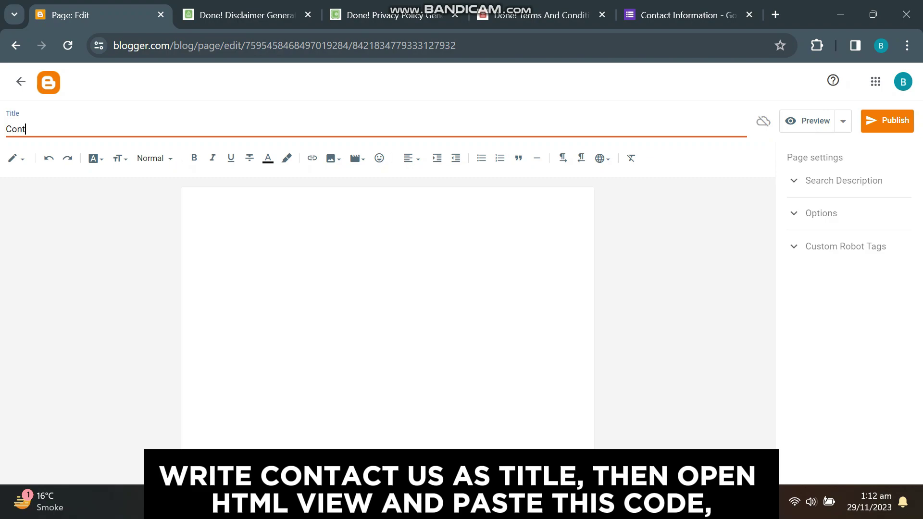
type("Contact Us")
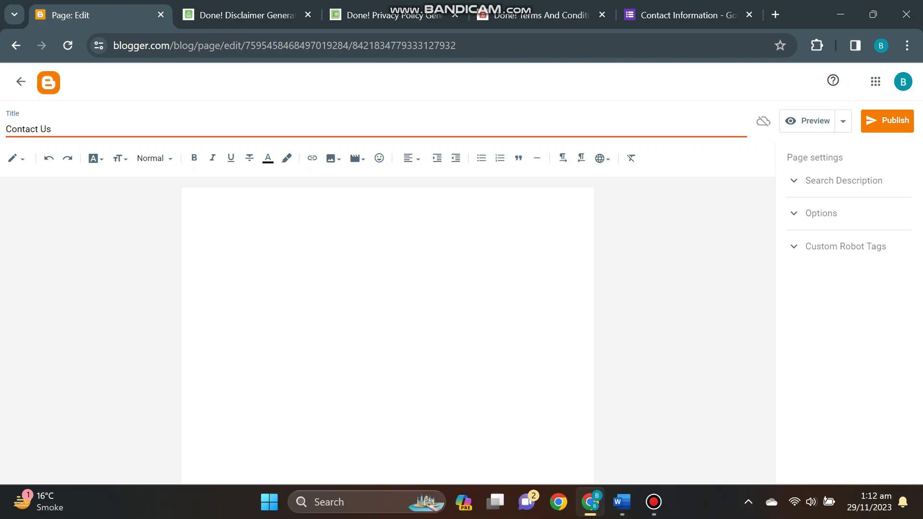
left_click(16, 158)
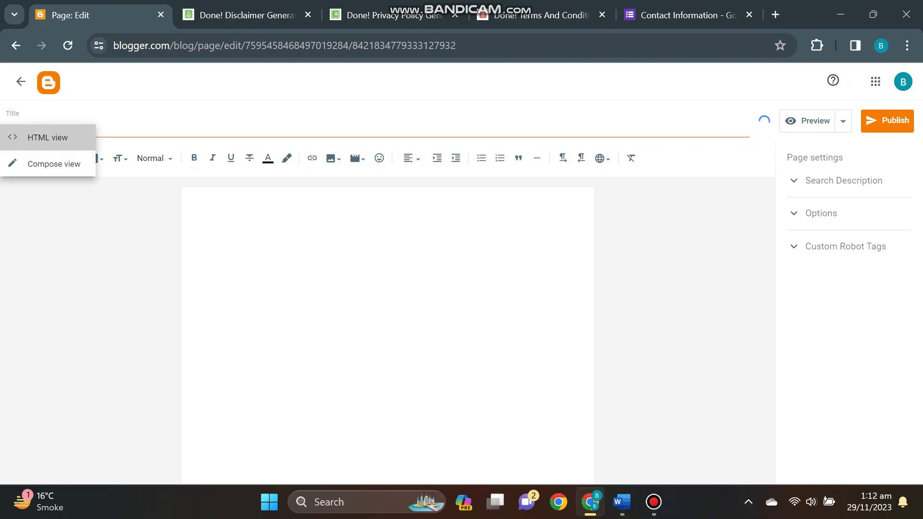
left_click(39, 134)
key("ctrl+v")
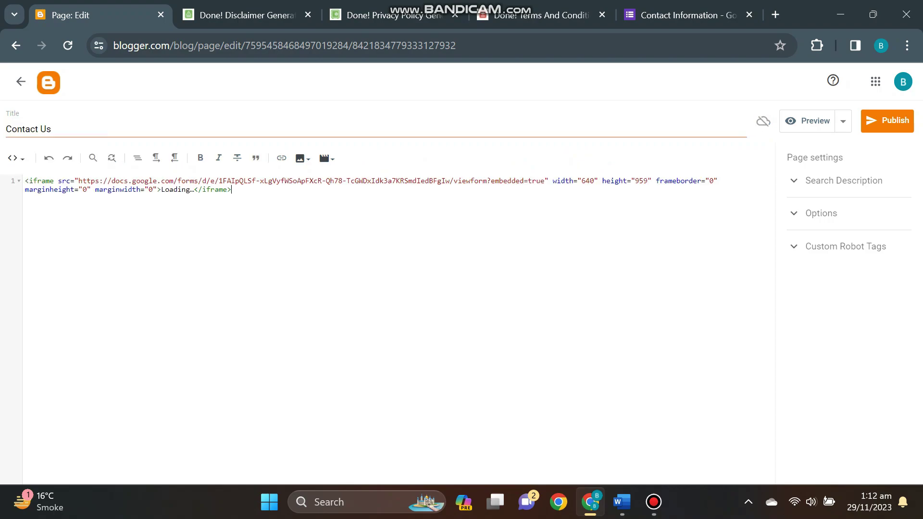
- Switch the Contact Us page back to Compose view and publish it
left_click(16, 158)
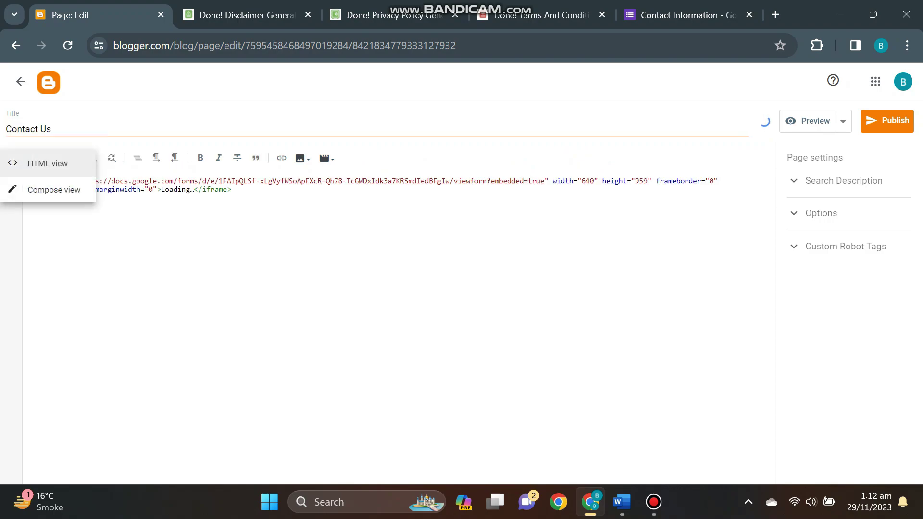
left_click(38, 189)
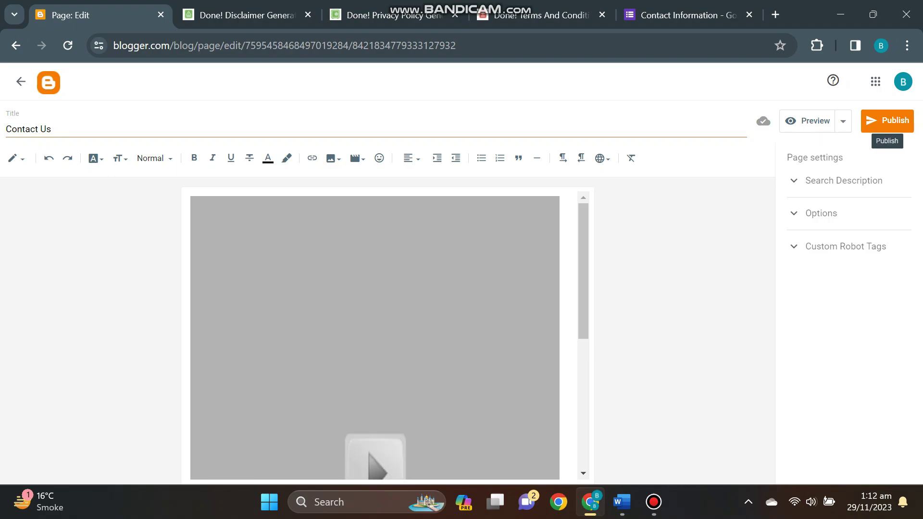
left_click(887, 121)
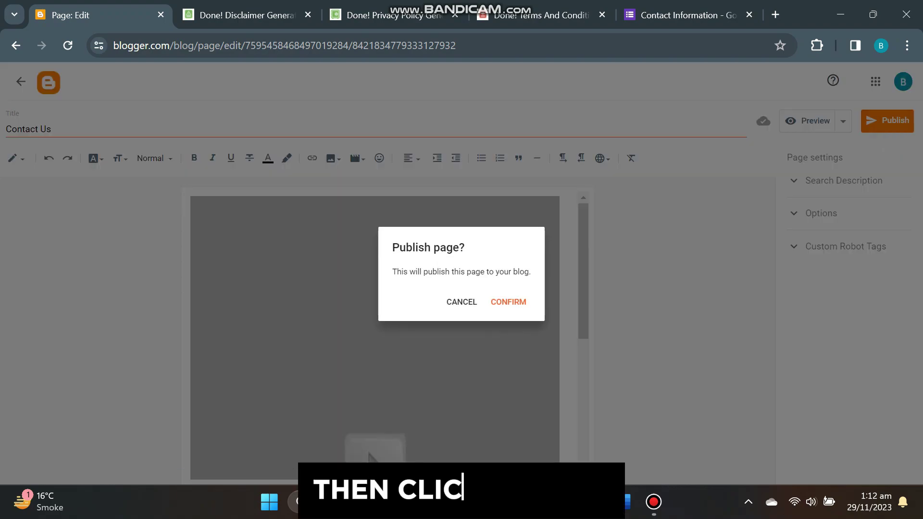
key("Return")
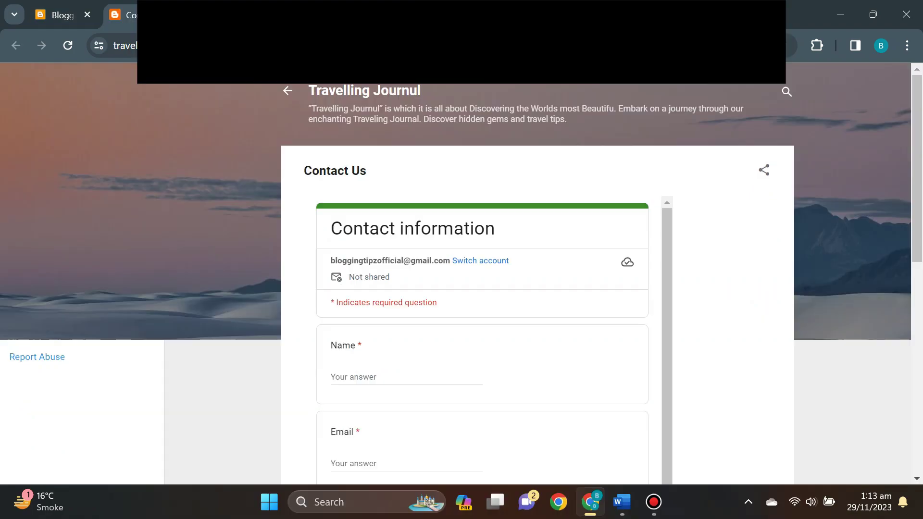
- Review the published Contact Us, Terms and Conditions, Privacy Policy, Disclaimer and About Us pages on the live blog
scroll(480, 269, "down", 7)
scroll(461, 273, "down", 3)
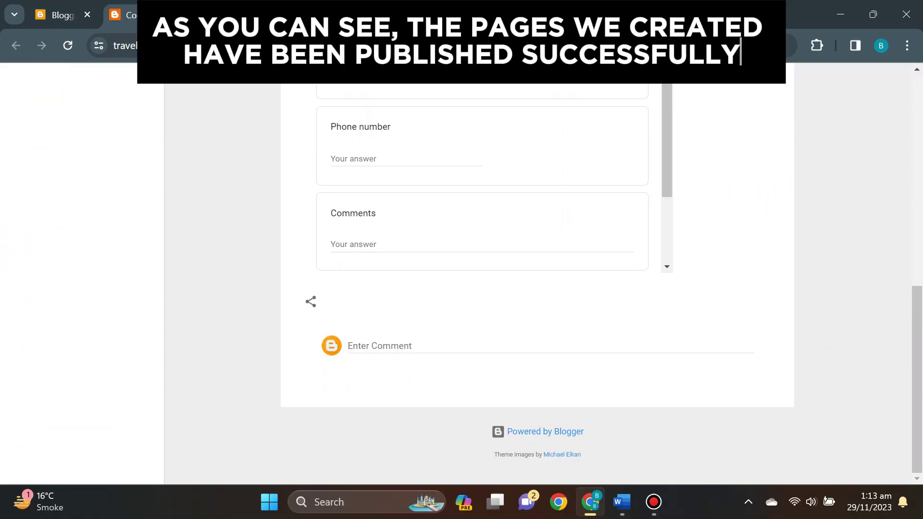
scroll(462, 273, "up", 10)
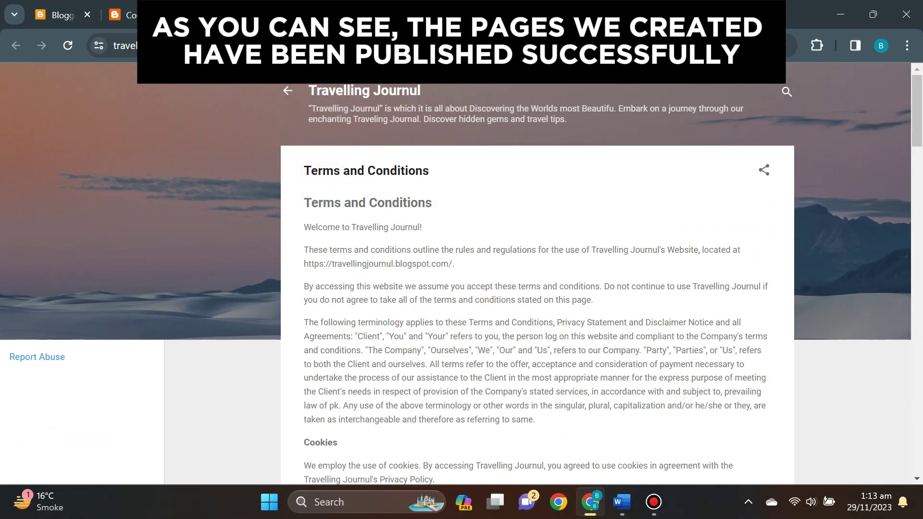
scroll(481, 269, "down", 15)
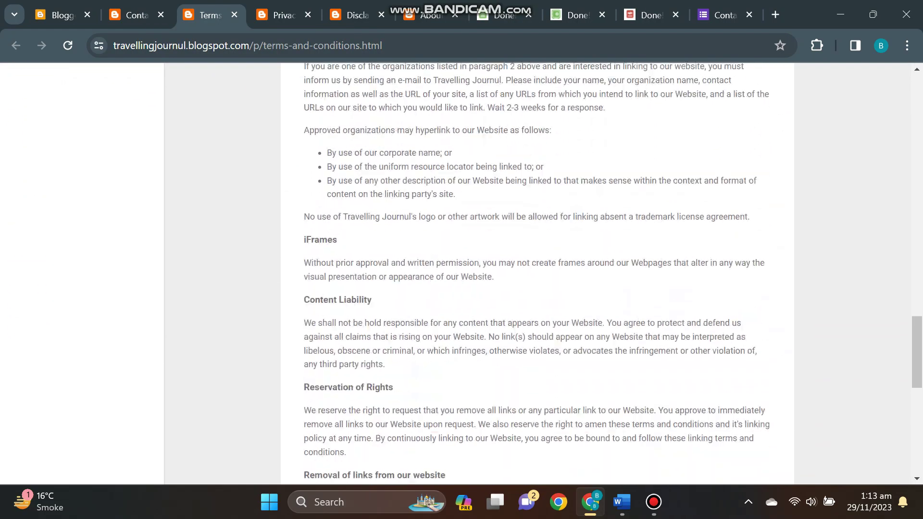
scroll(481, 269, "down", 5)
key("ctrl+Tab")
scroll(481, 270, "down", 20)
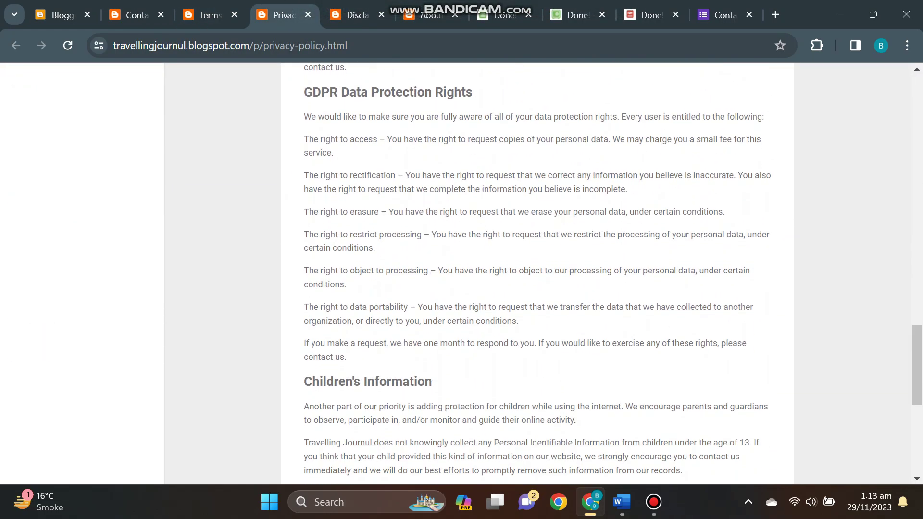
scroll(481, 269, "down", 5)
key("ctrl+Tab")
scroll(481, 269, "down", 10)
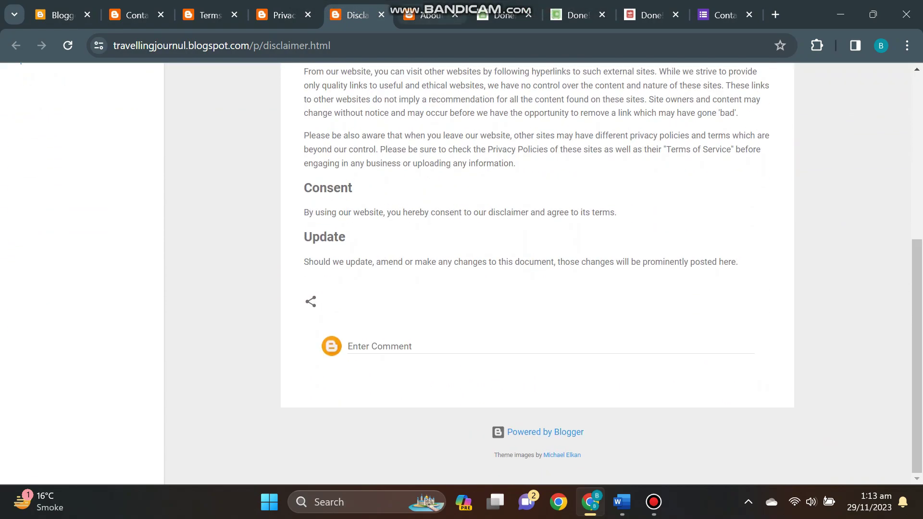
key("ctrl+Tab")
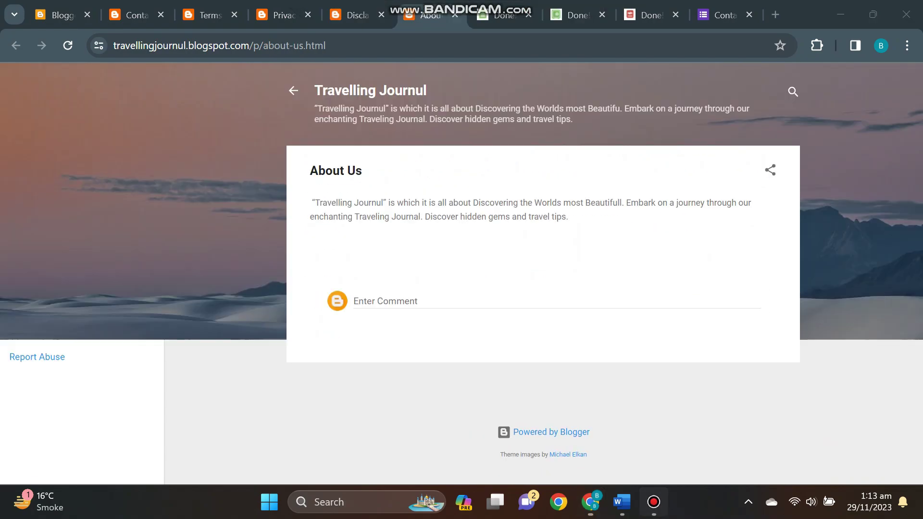